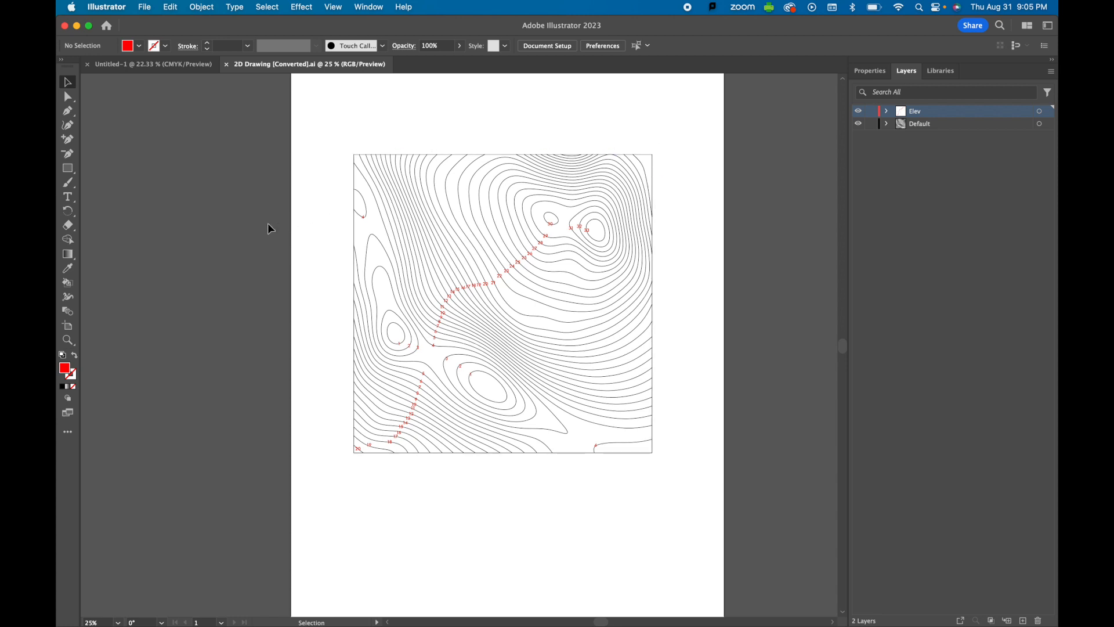
Step: Select the drawing's border path and show its Properties to read its 15.5 in by 15.5 in size
click(653, 174)
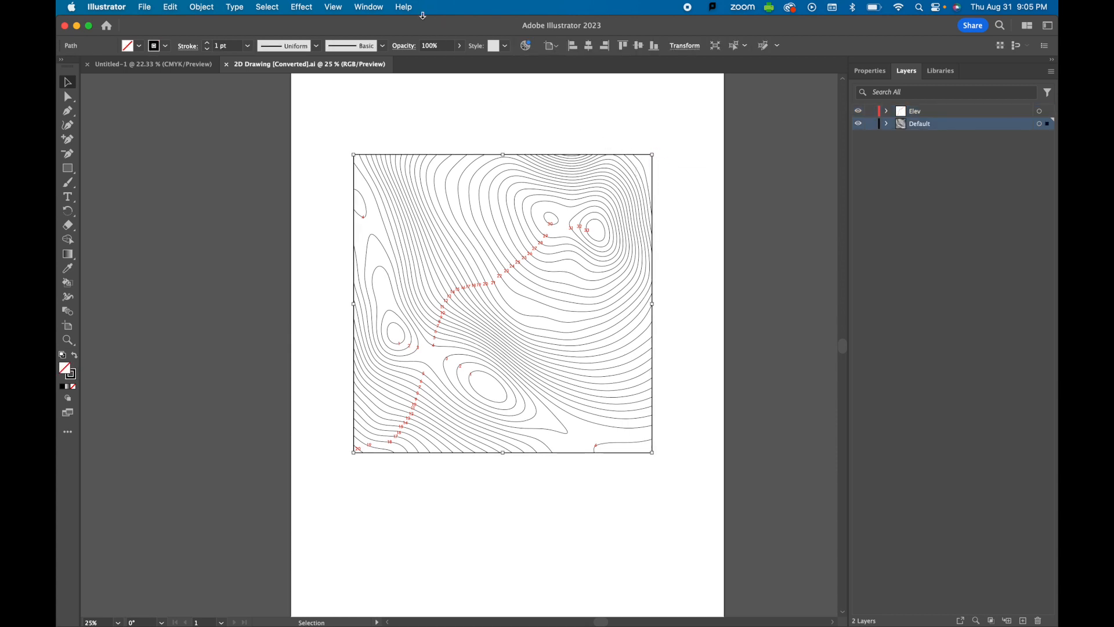
click(378, 8)
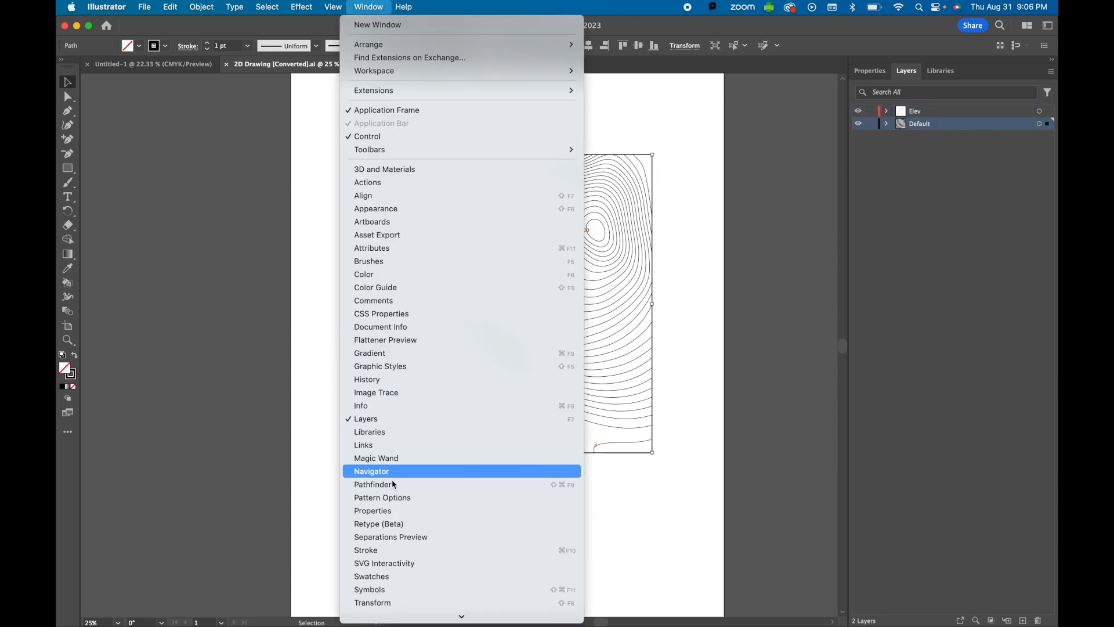
click(395, 512)
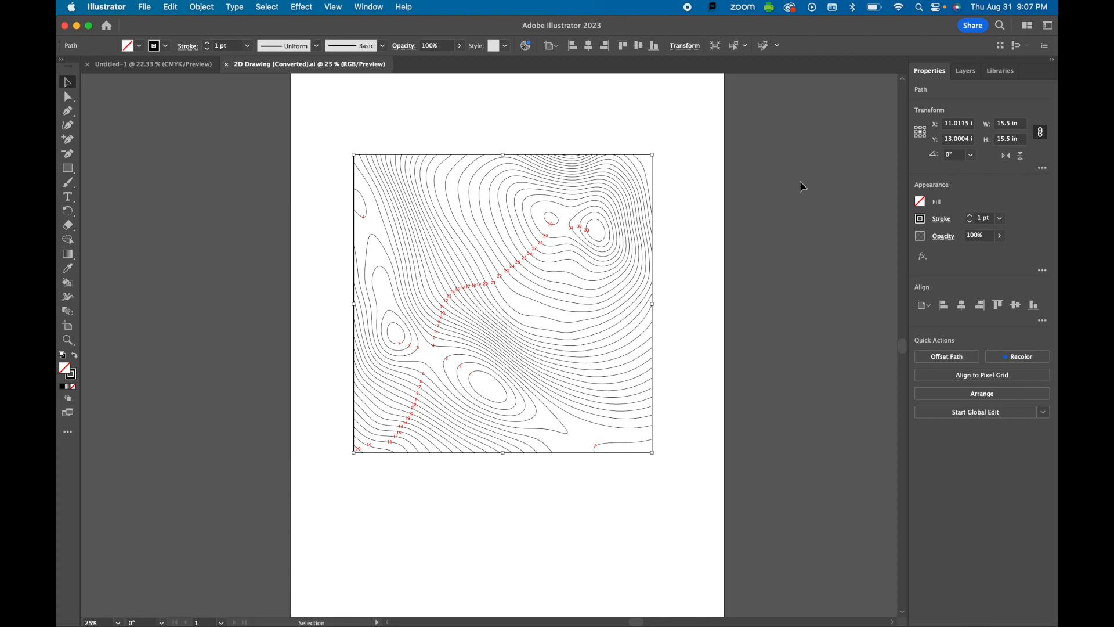
Step: In Rhino 7, select the border rectangle and switch to the Top viewport
mouse_move(591, 606)
click(525, 603)
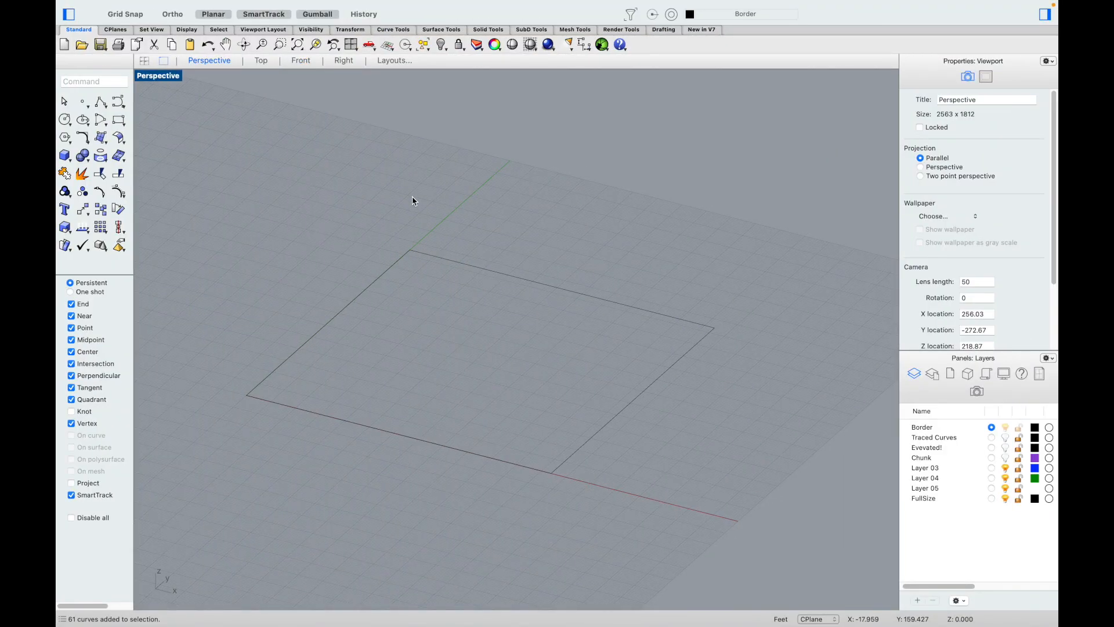
click(476, 268)
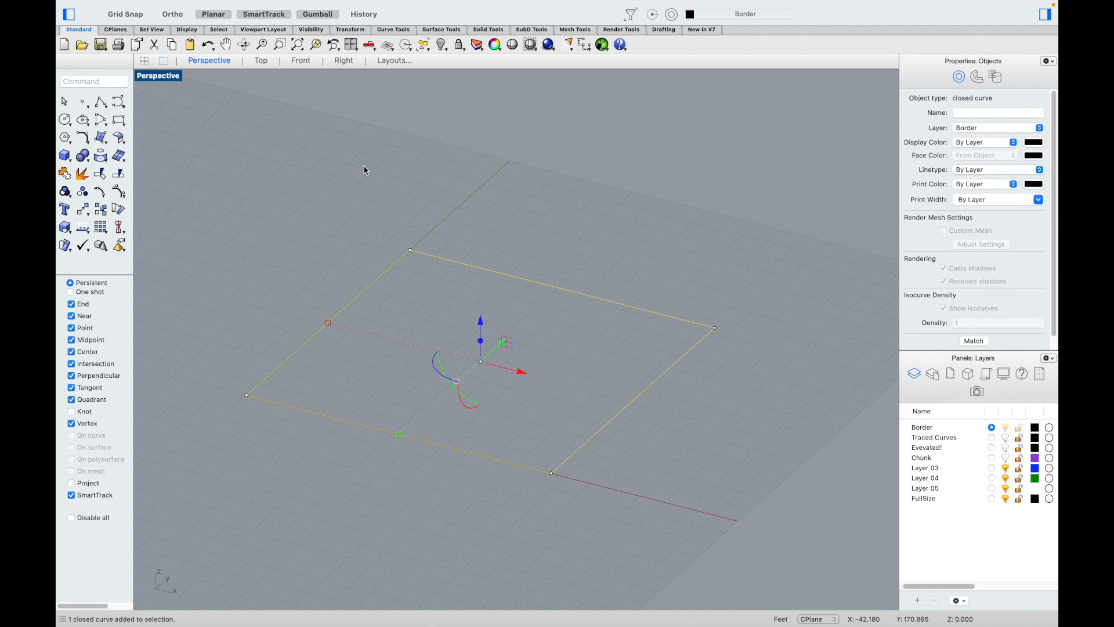
click(261, 60)
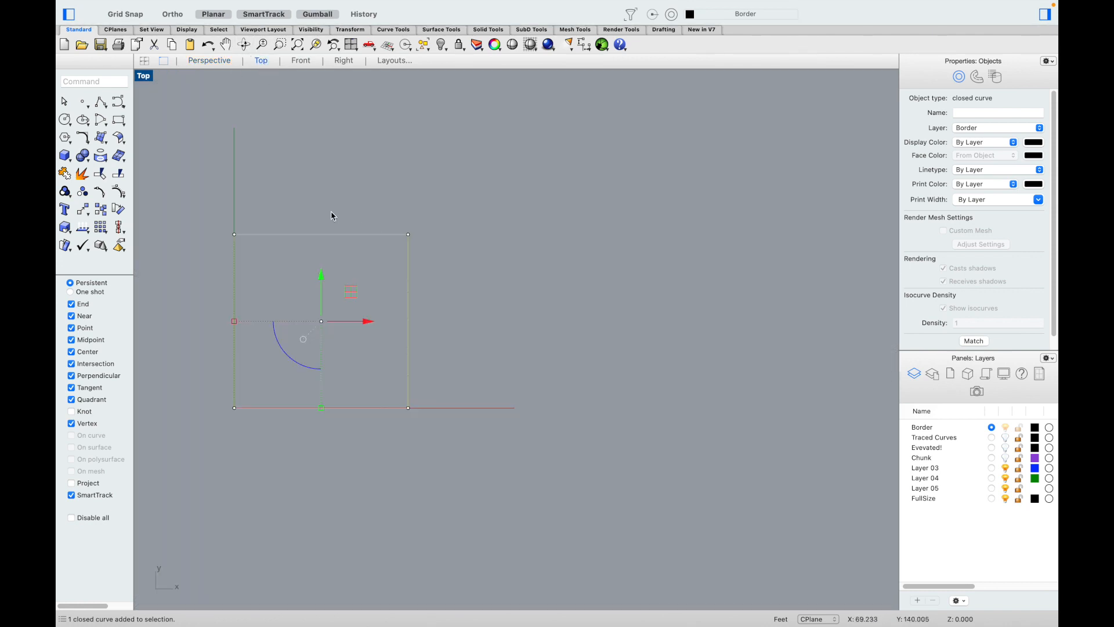
key(Escape)
Step: Measure the rectangle's top edge as 124.00 with DimAligned, then delete the dimension
text(dimaligned)
key(Return)
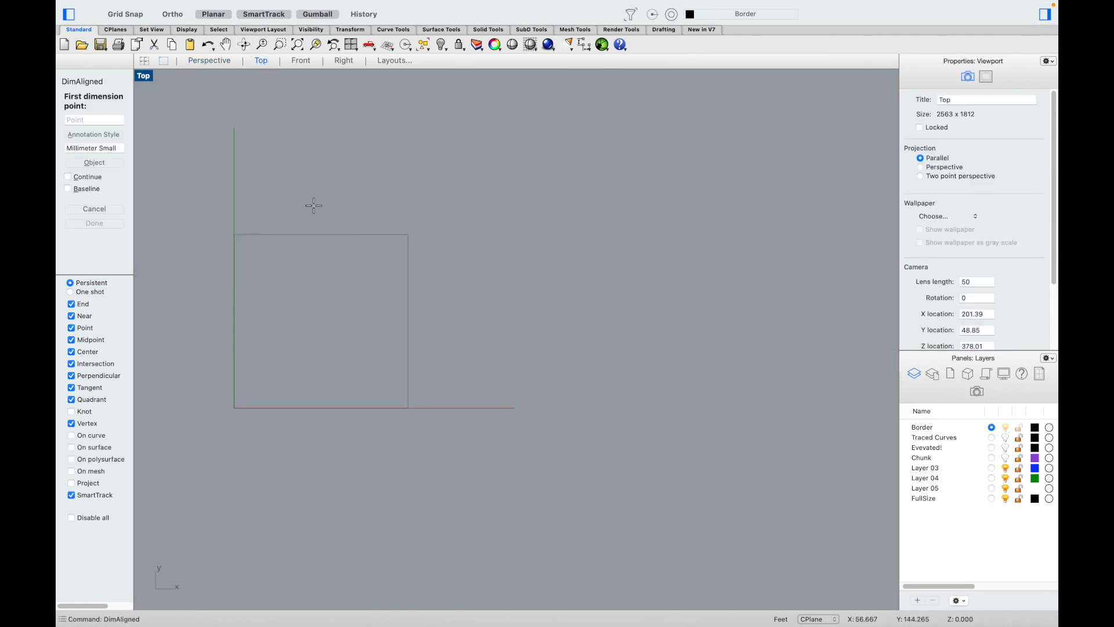
click(233, 234)
click(408, 234)
click(334, 223)
scroll(334, 221, up, 3)
scroll(470, 231, down, 1)
click(467, 236)
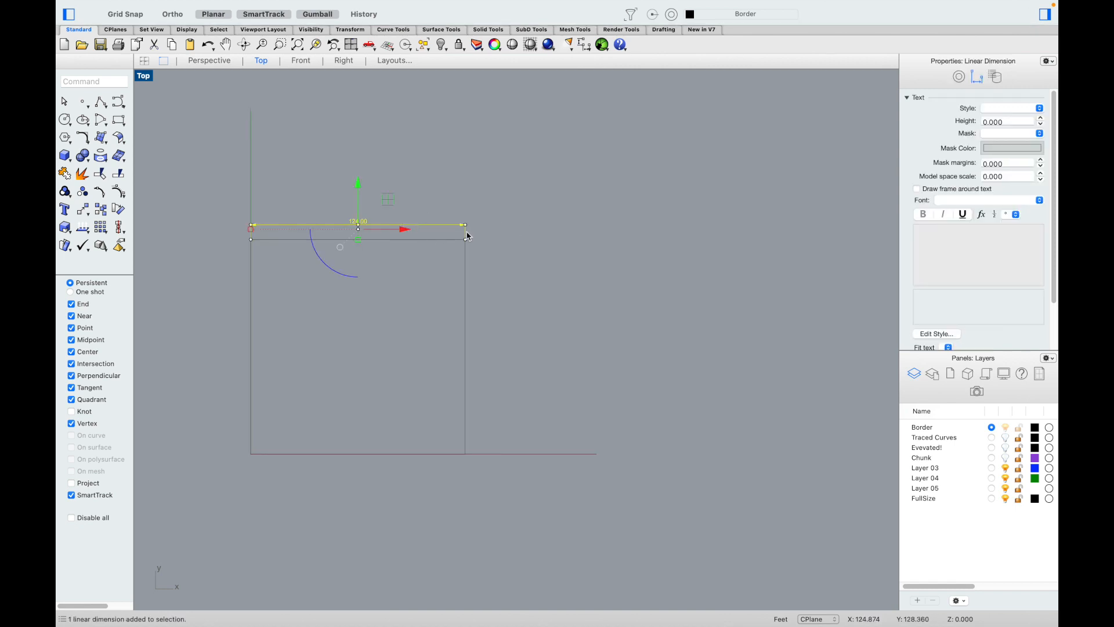
key(Delete)
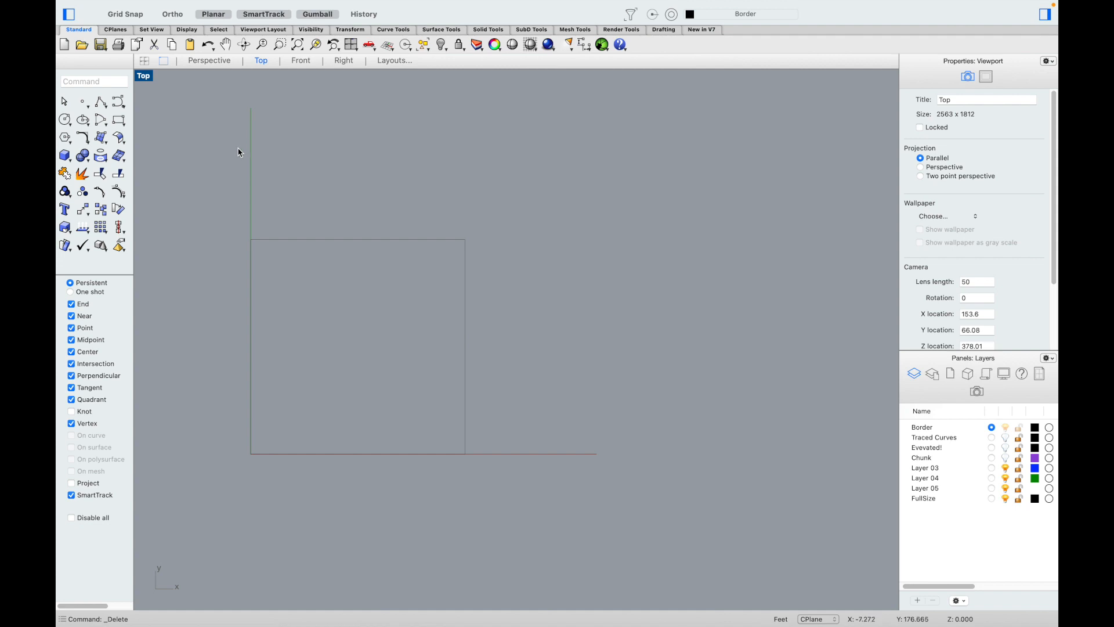
text(picture)
key(Return)
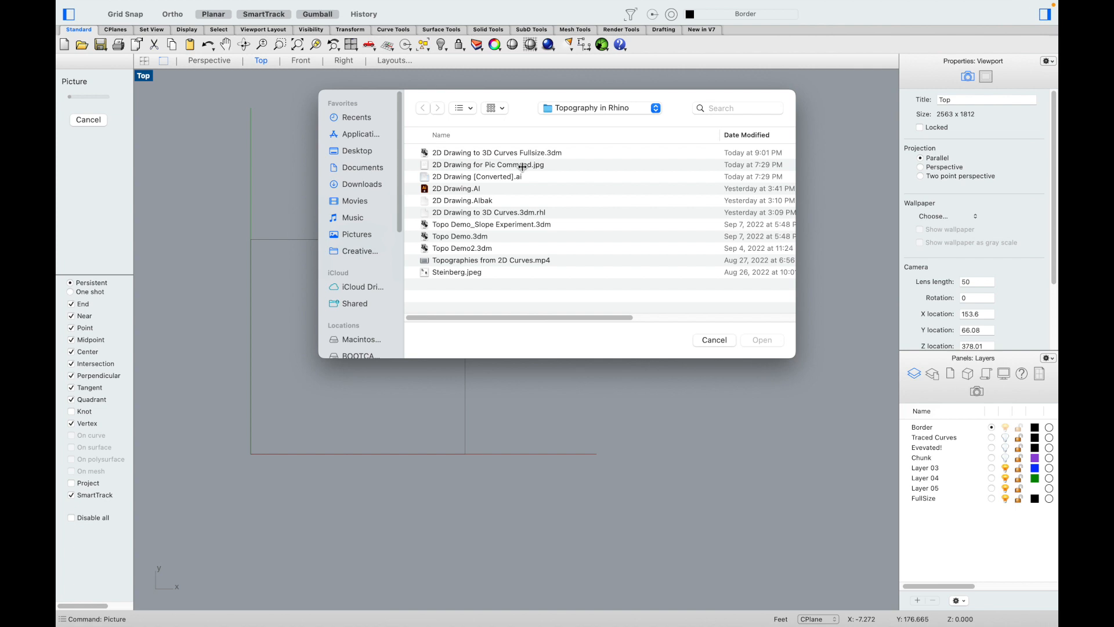
Step: Place 2D Drawing for Pic Command.jpg as a picture and drag it over the border rectangle
click(521, 166)
click(758, 341)
scroll(768, 325, down, 3)
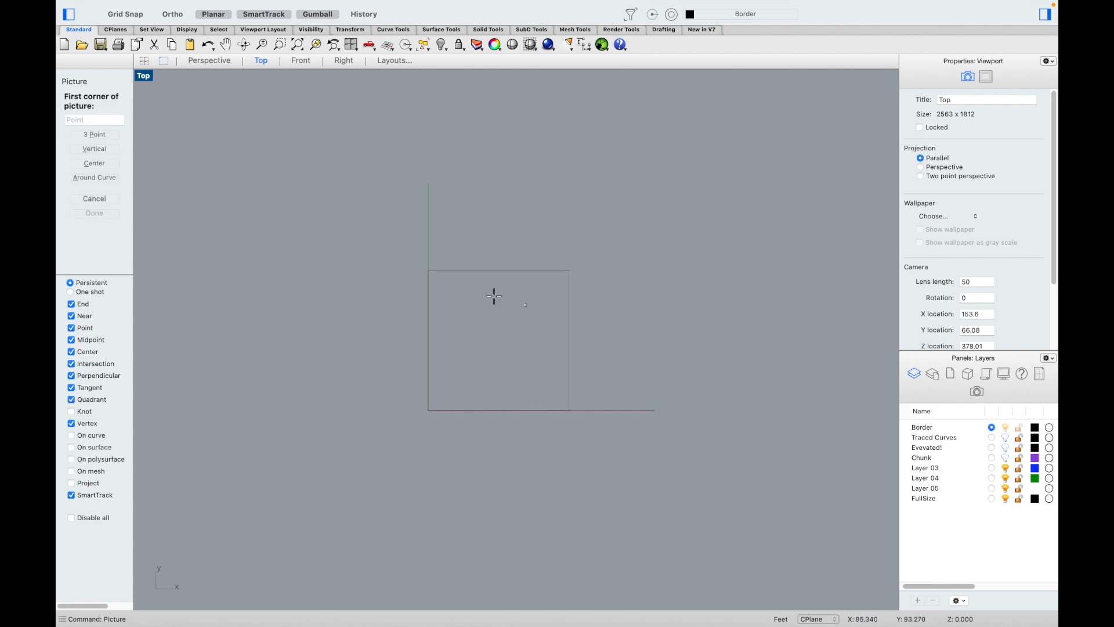
click(353, 198)
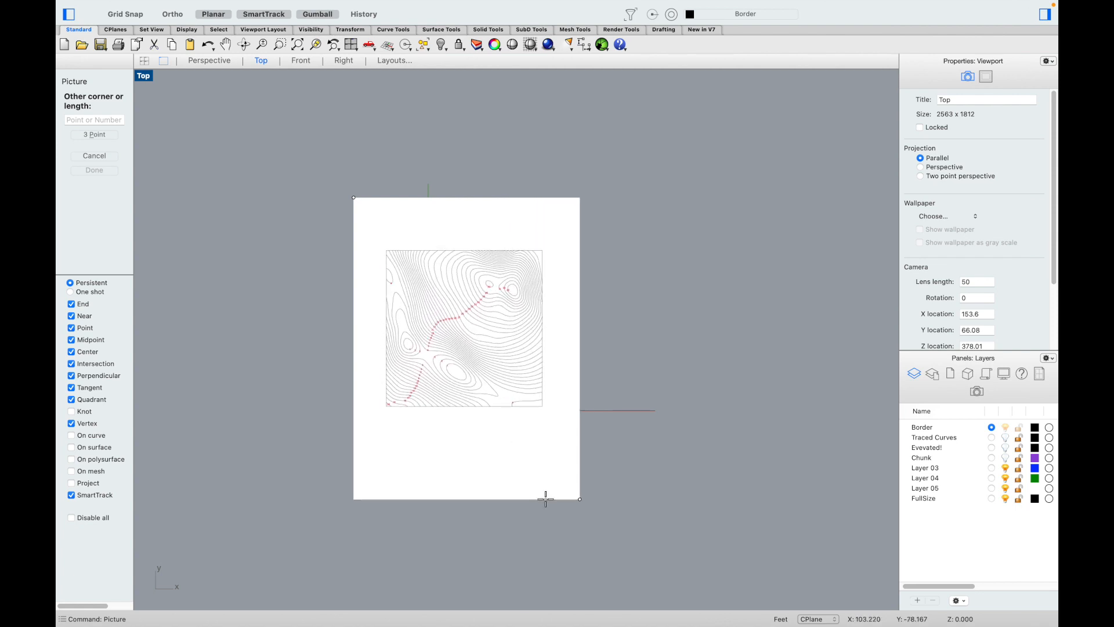
click(545, 498)
drag(375, 333, 364, 367)
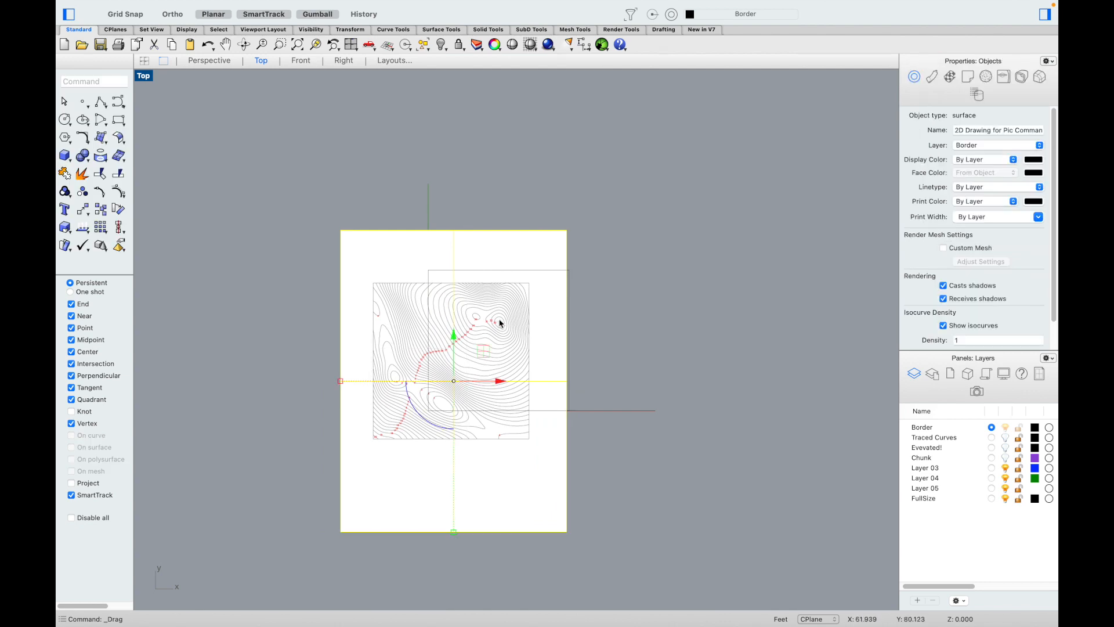
scroll(455, 340, up, 4)
click(260, 250)
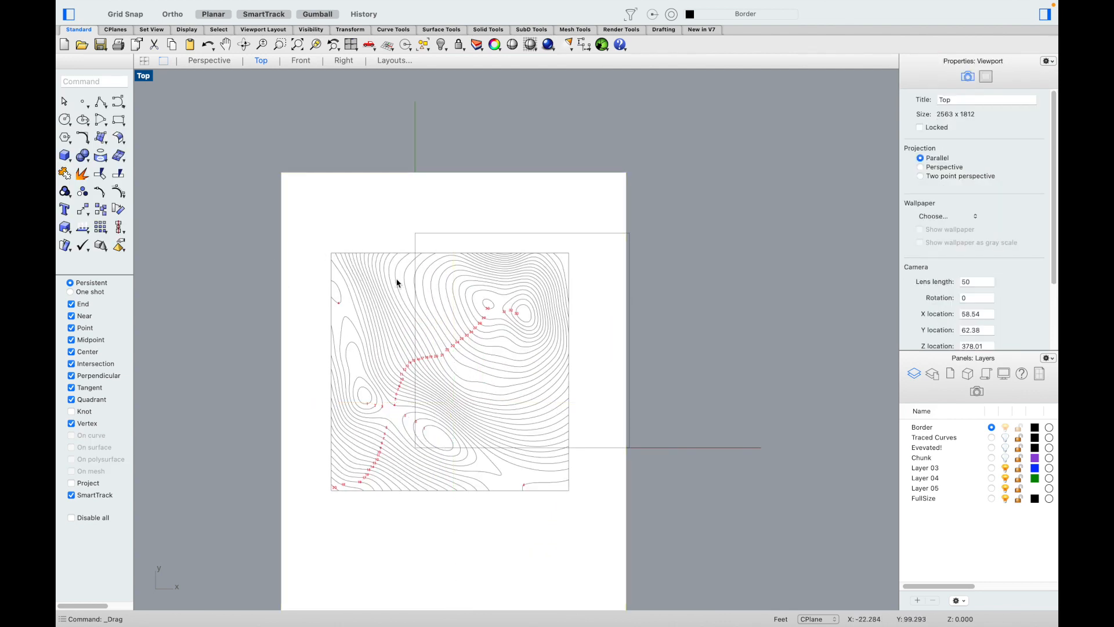
Step: Move the picture so its top-right corner snaps onto the border's top-right corner
scroll(567, 273, up, 3)
scroll(561, 248, up, 4)
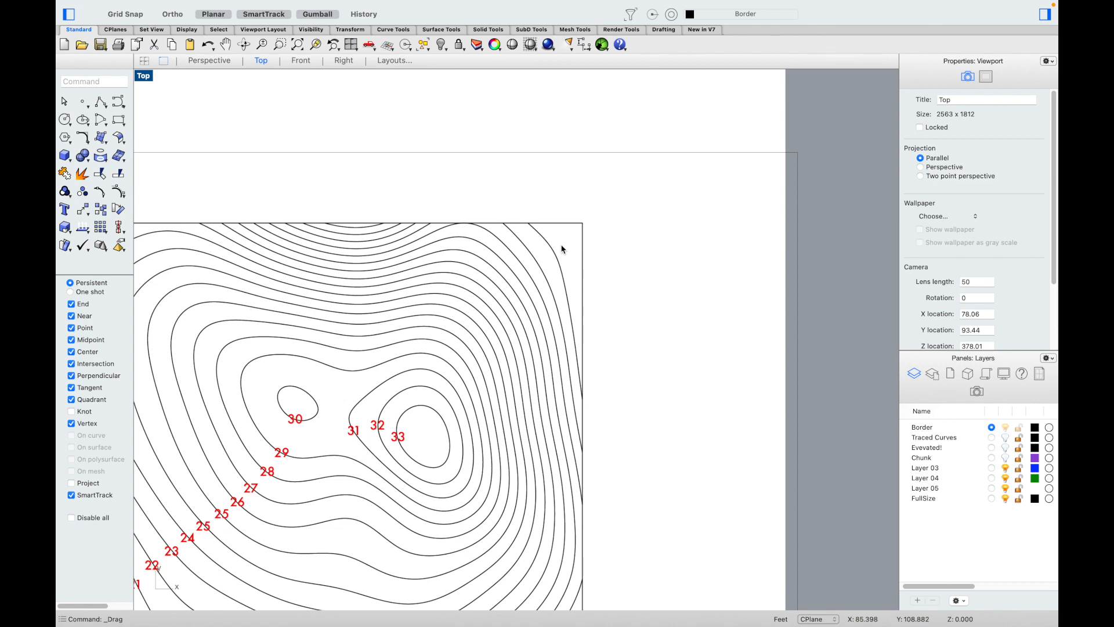
click(551, 239)
text(m)
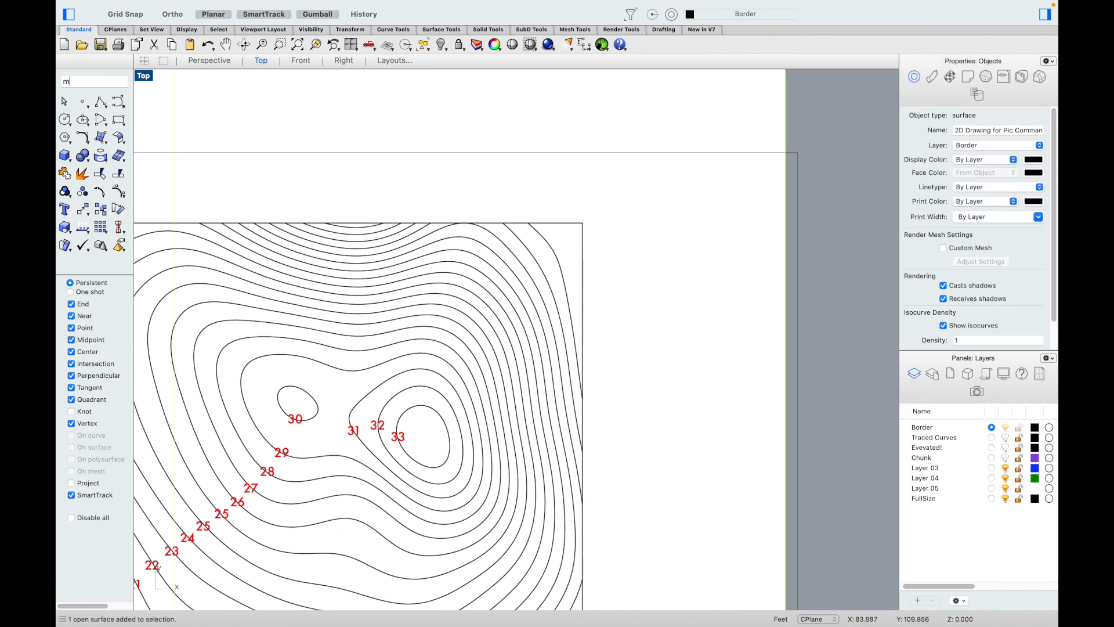
key(Return)
scroll(551, 238, up, 6)
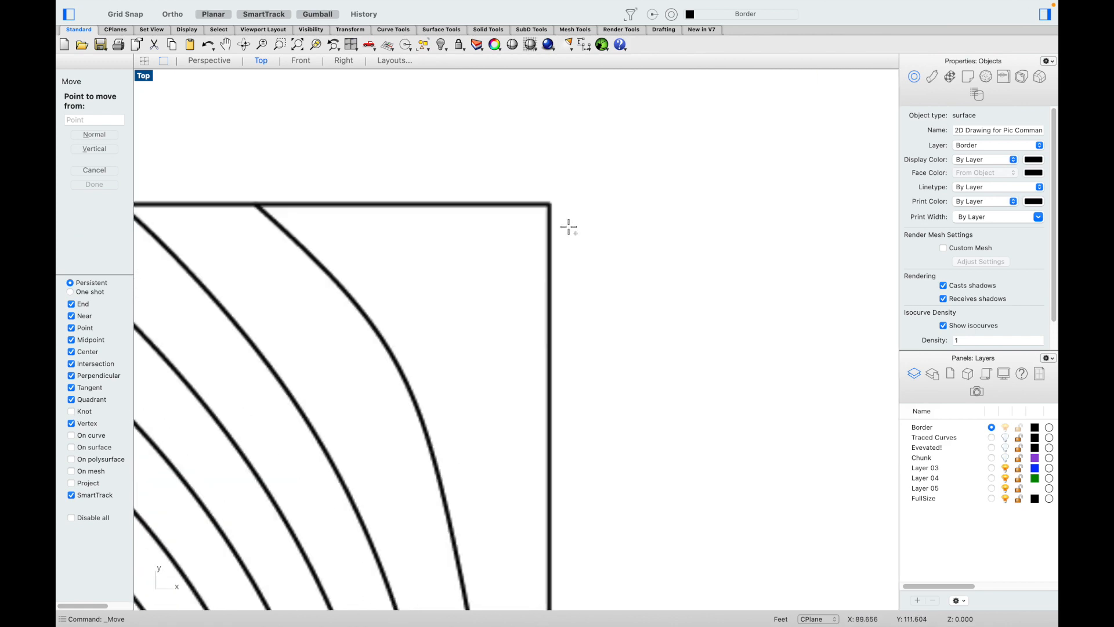
click(540, 193)
scroll(539, 193, down, 6)
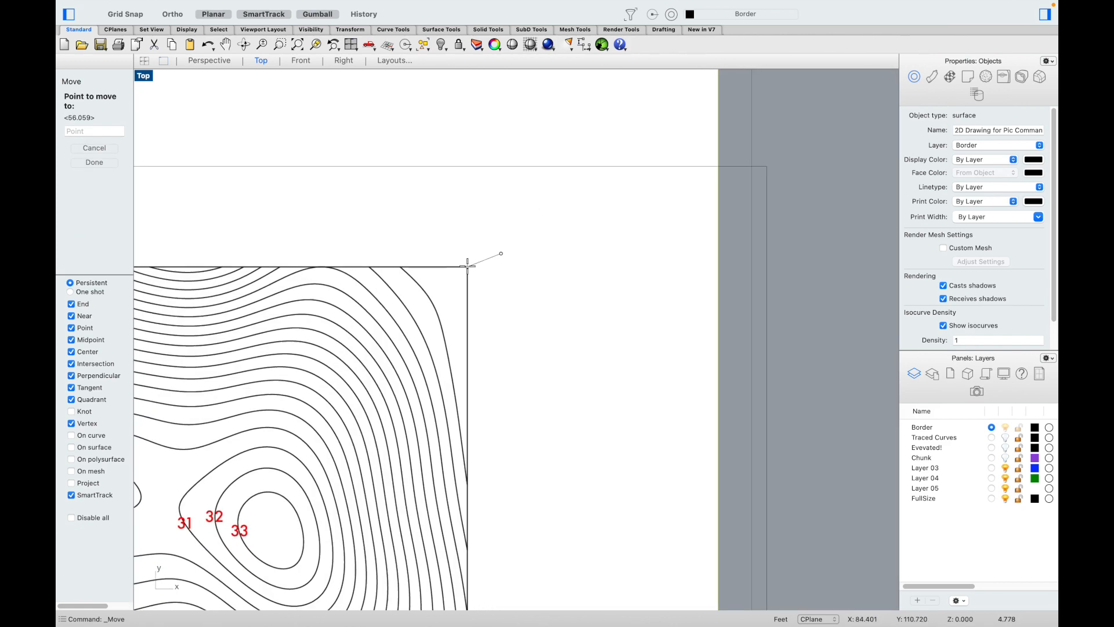
click(656, 199)
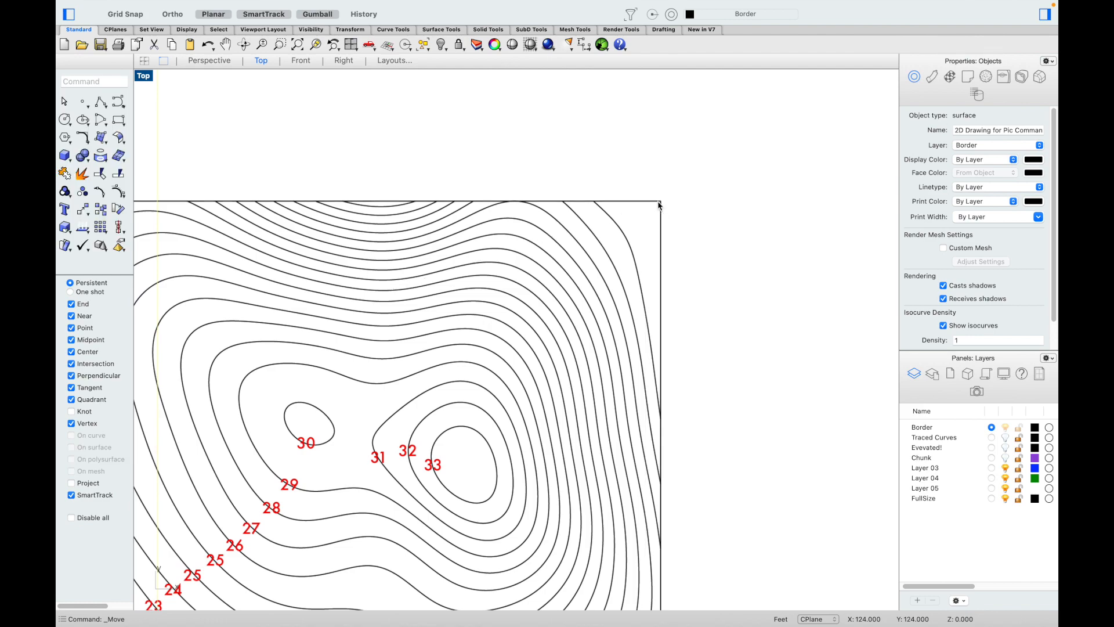
scroll(729, 211, down, 4)
click(463, 259)
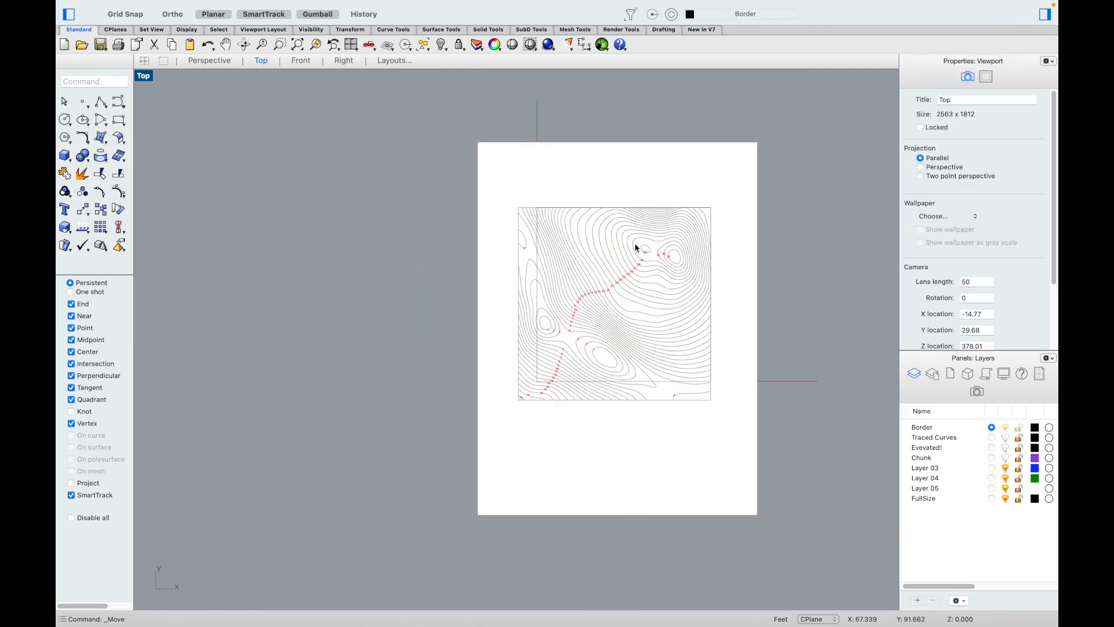
Step: Scale the picture about its top-right corner by reference points so its square matches the border
scroll(634, 256, up, 3)
scroll(742, 235, up, 2)
click(743, 235)
scroll(743, 235, down, 4)
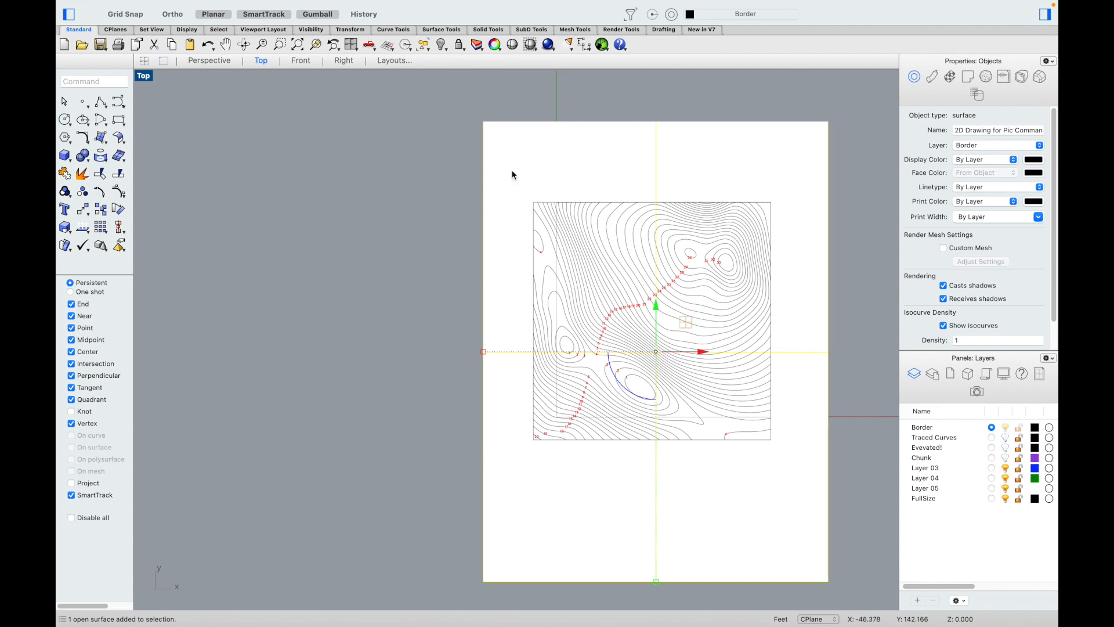
click(362, 160)
click(522, 150)
scroll(796, 207, up, 3)
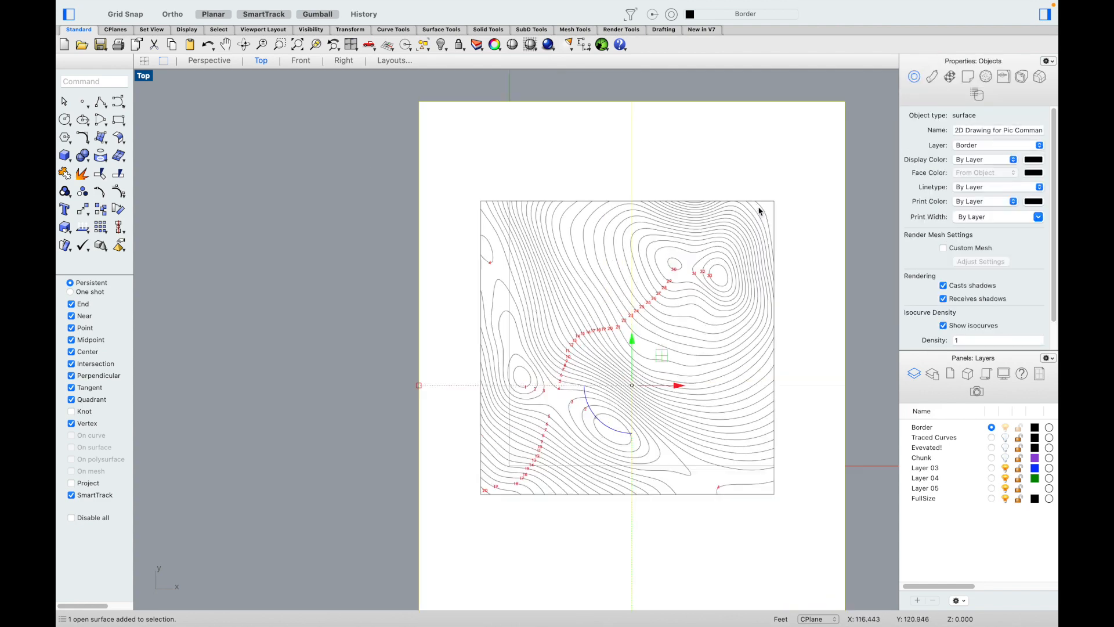
scroll(771, 200, up, 3)
text(scale)
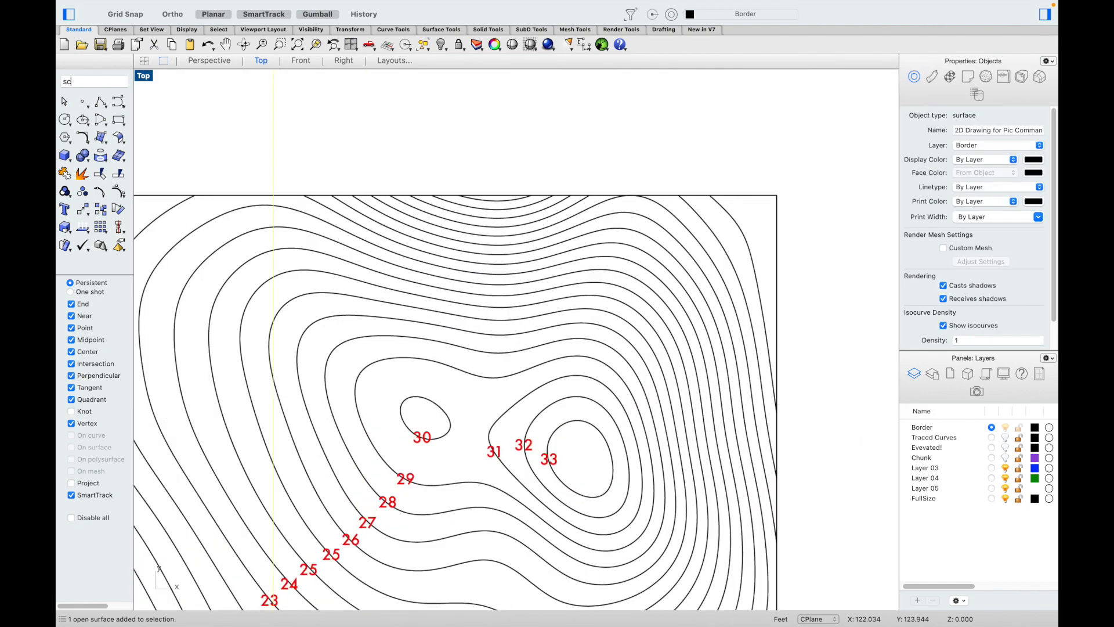
key(Return)
scroll(778, 197, up, 5)
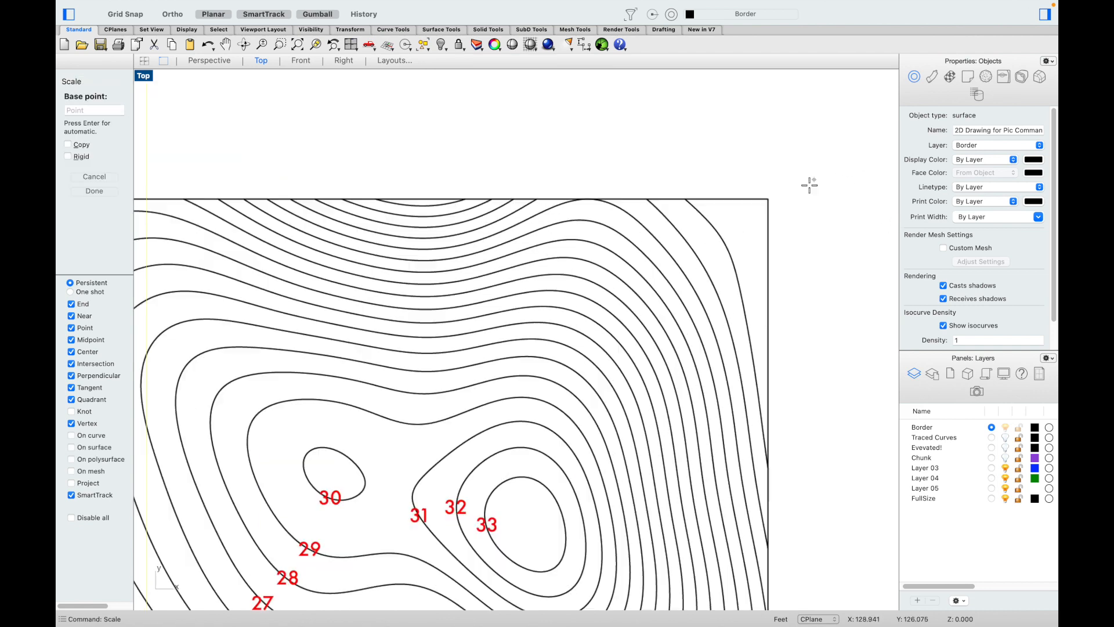
click(777, 197)
scroll(783, 186, down, 6)
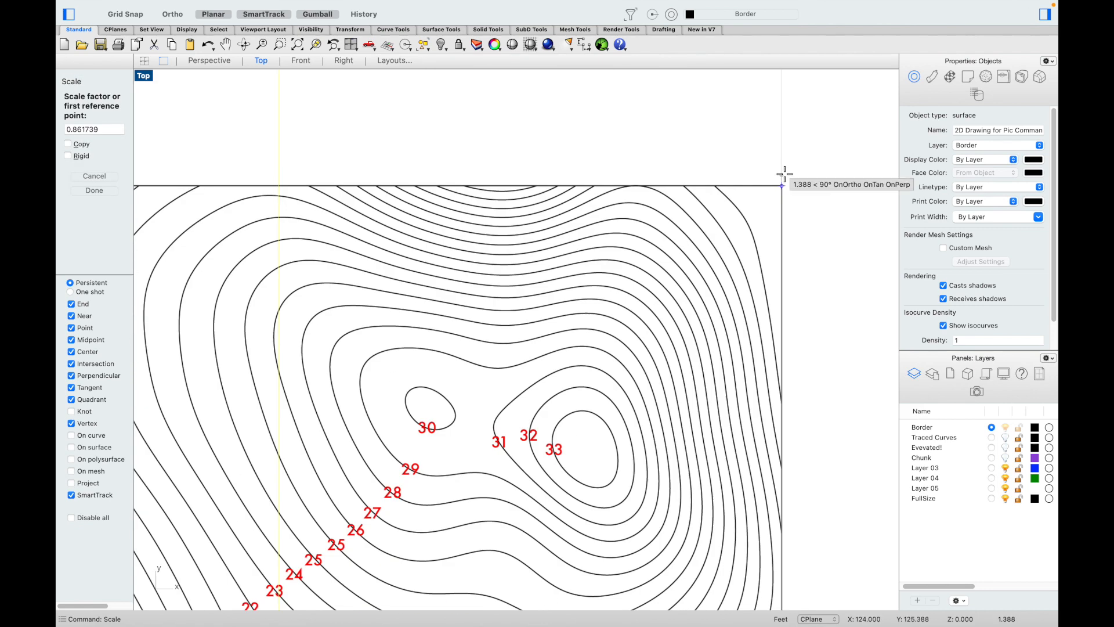
scroll(542, 535, up, 6)
scroll(388, 510, up, 3)
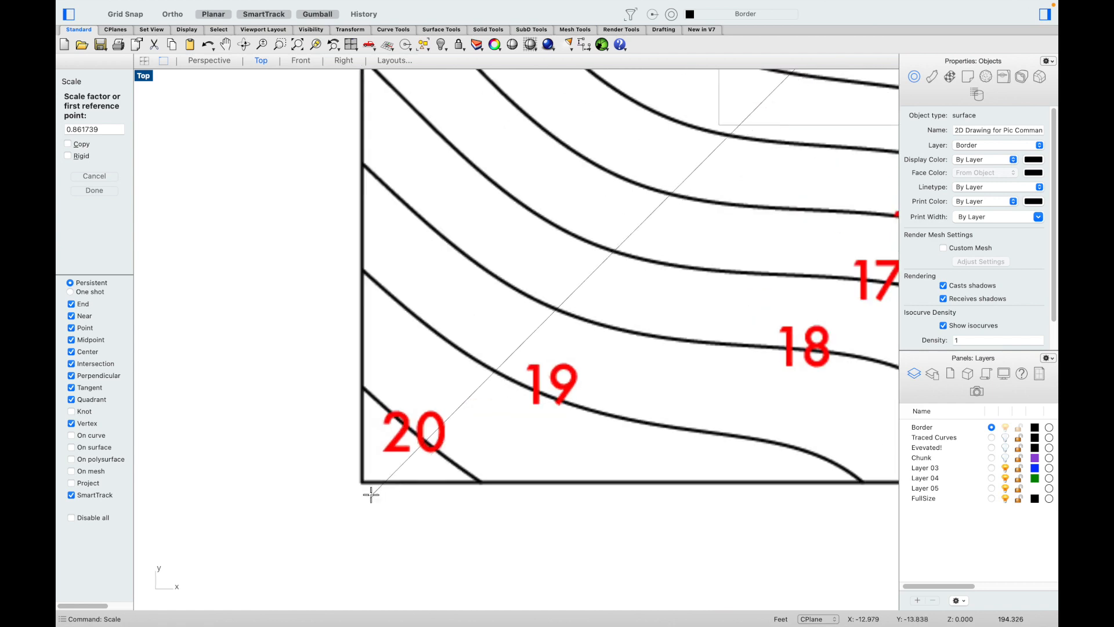
click(362, 481)
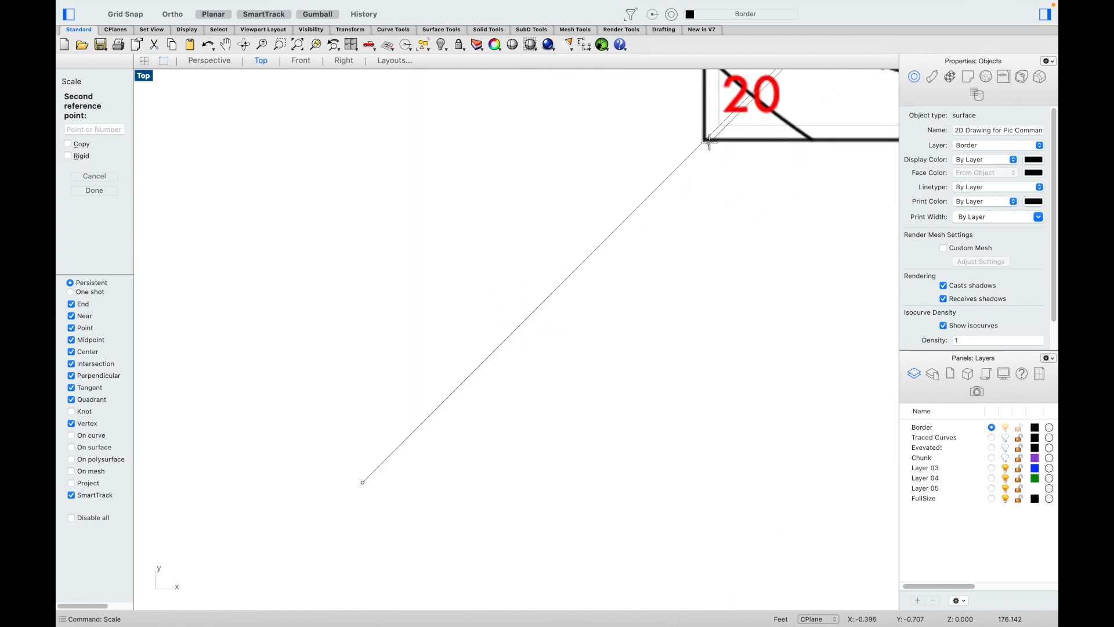
click(717, 120)
scroll(580, 276, down, 2)
scroll(443, 341, down, 5)
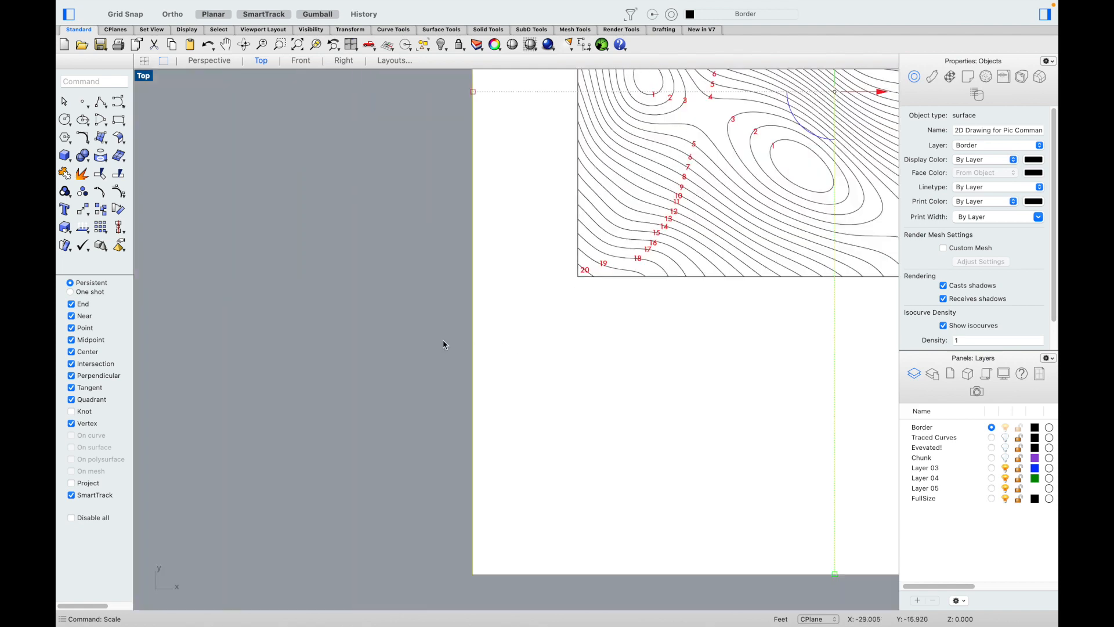
click(336, 326)
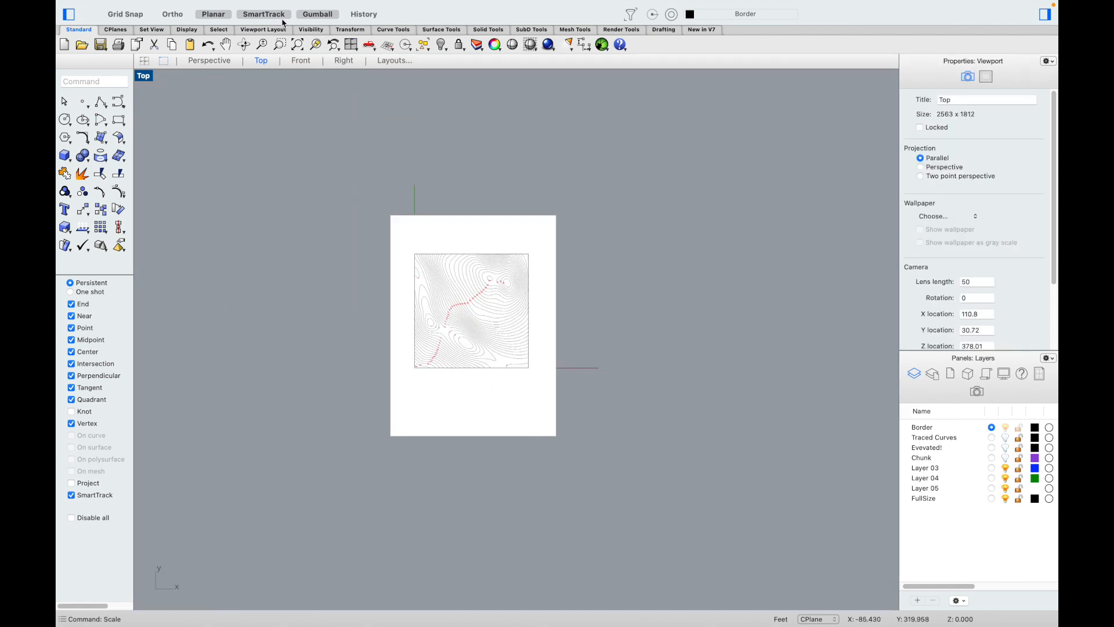
click(210, 61)
scroll(318, 281, up, 3)
click(355, 265)
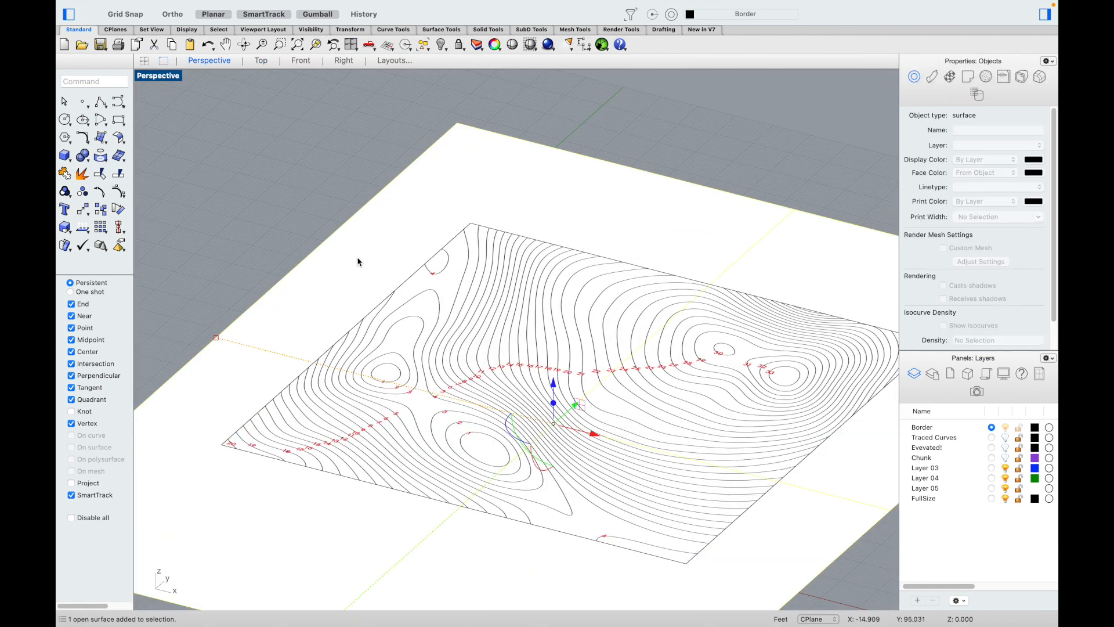
scroll(493, 348, down, 3)
drag(491, 323, 503, 445)
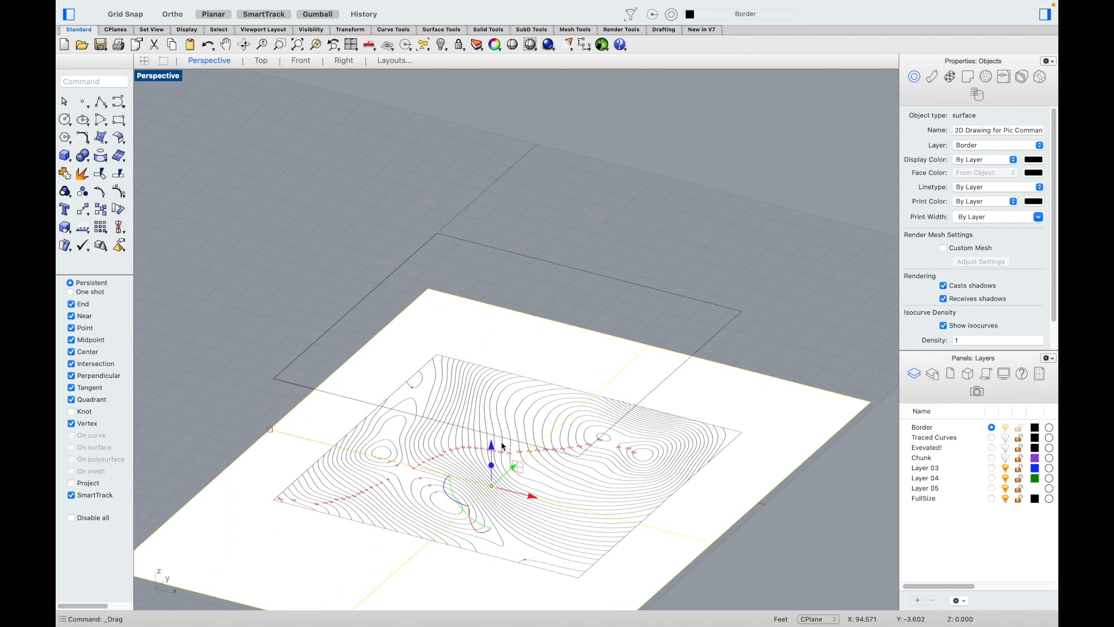
key(super+z)
click(672, 171)
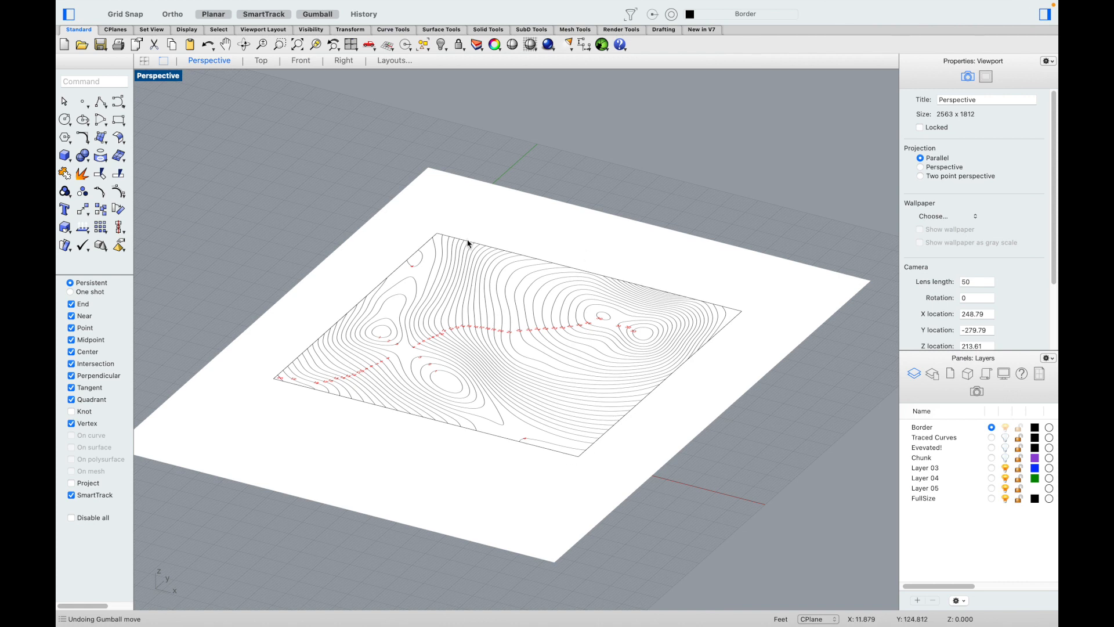
click(261, 60)
scroll(423, 343, up, 6)
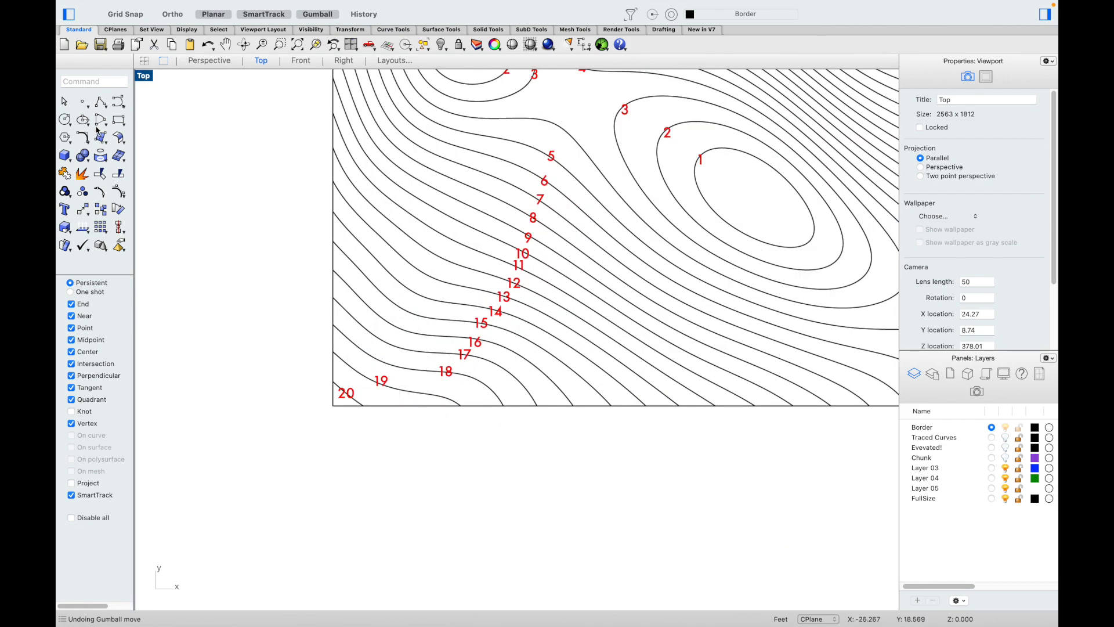
Step: Abandon two trial control-point curves and turn off the Center object snap
click(117, 102)
scroll(332, 318, up, 5)
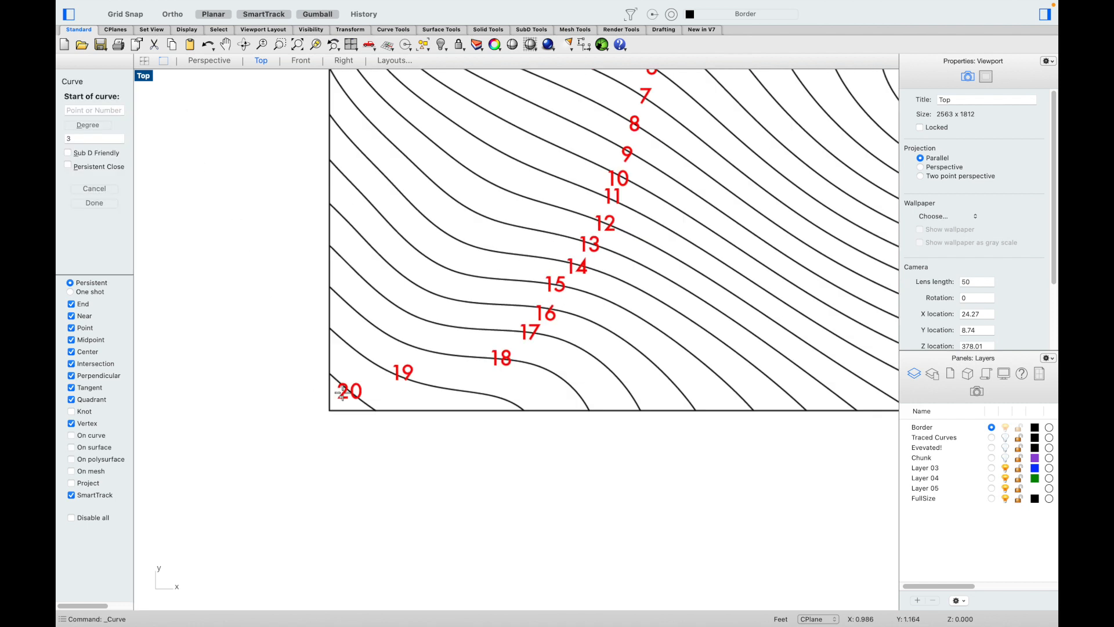
scroll(332, 318, up, 4)
click(321, 308)
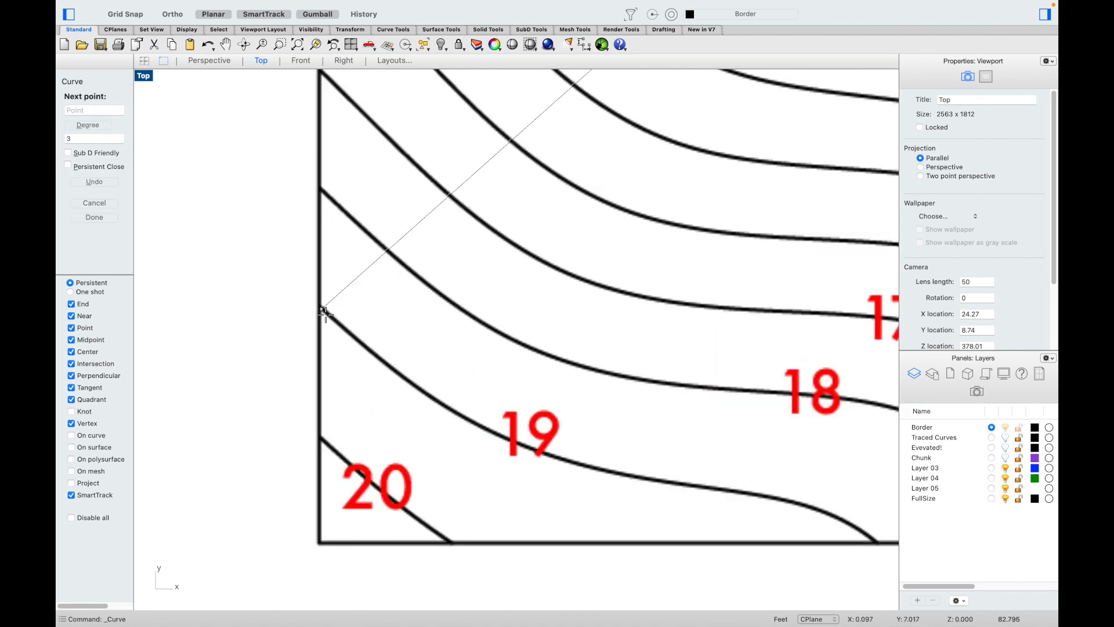
click(375, 353)
click(433, 399)
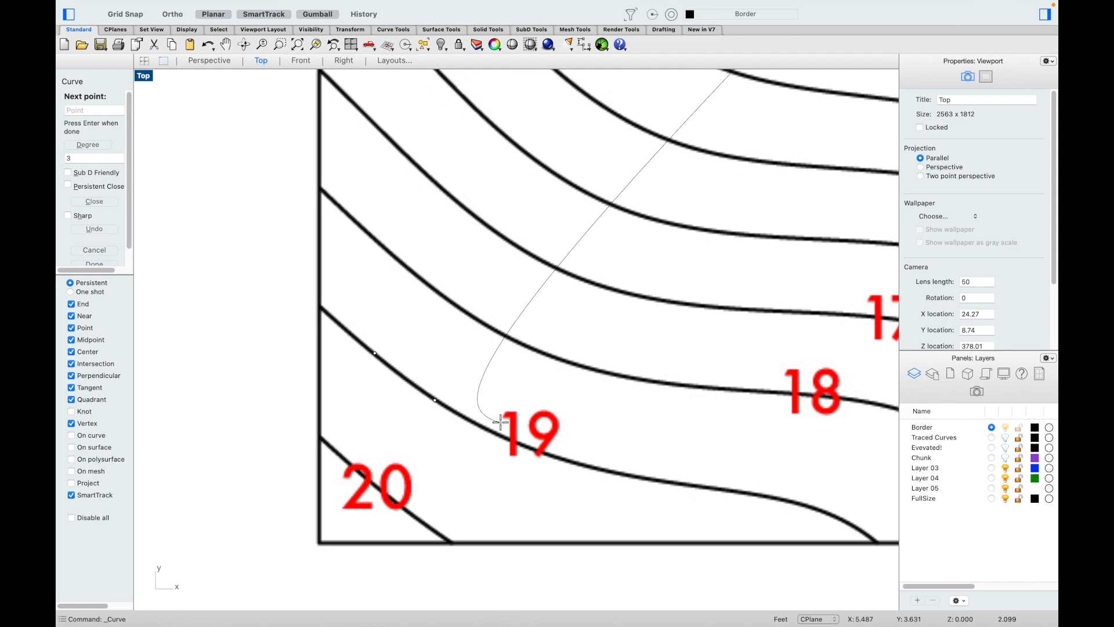
key(Escape)
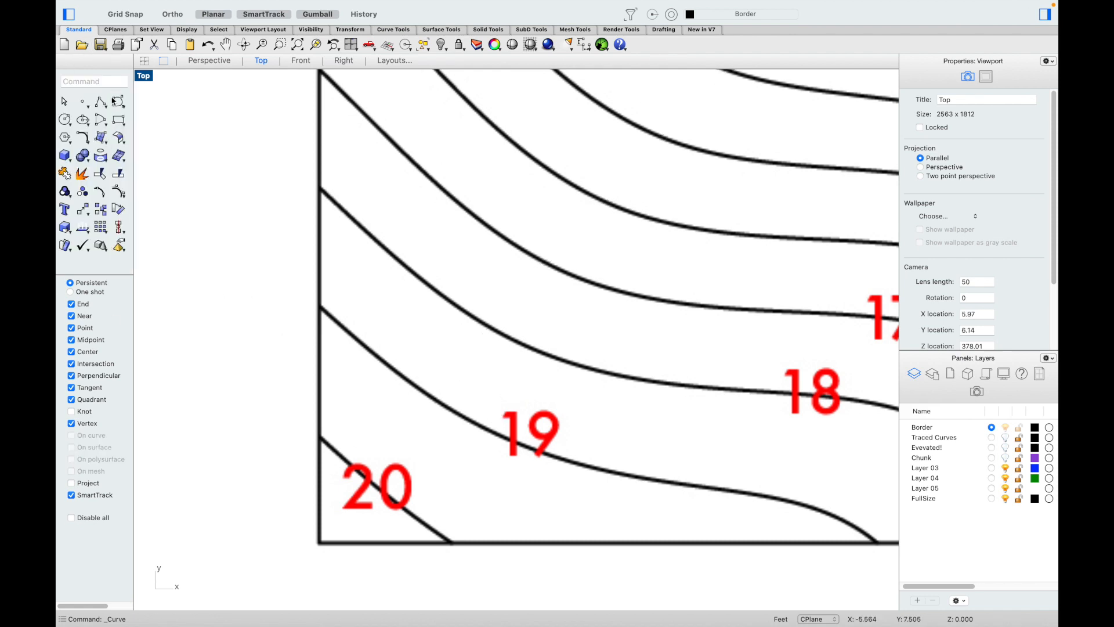
click(189, 217)
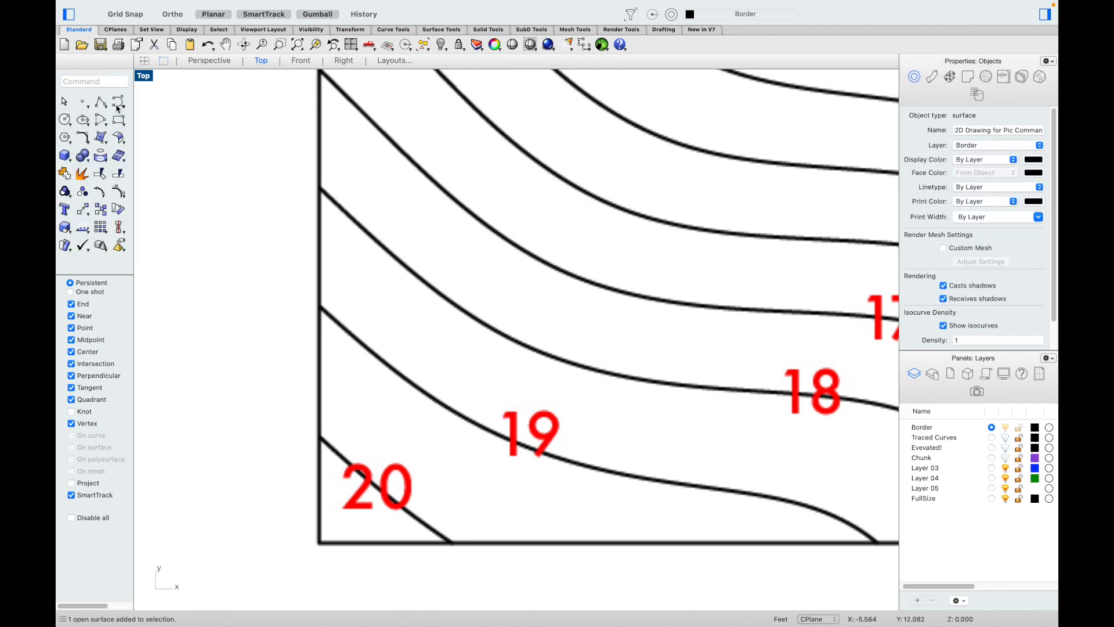
click(118, 104)
click(321, 310)
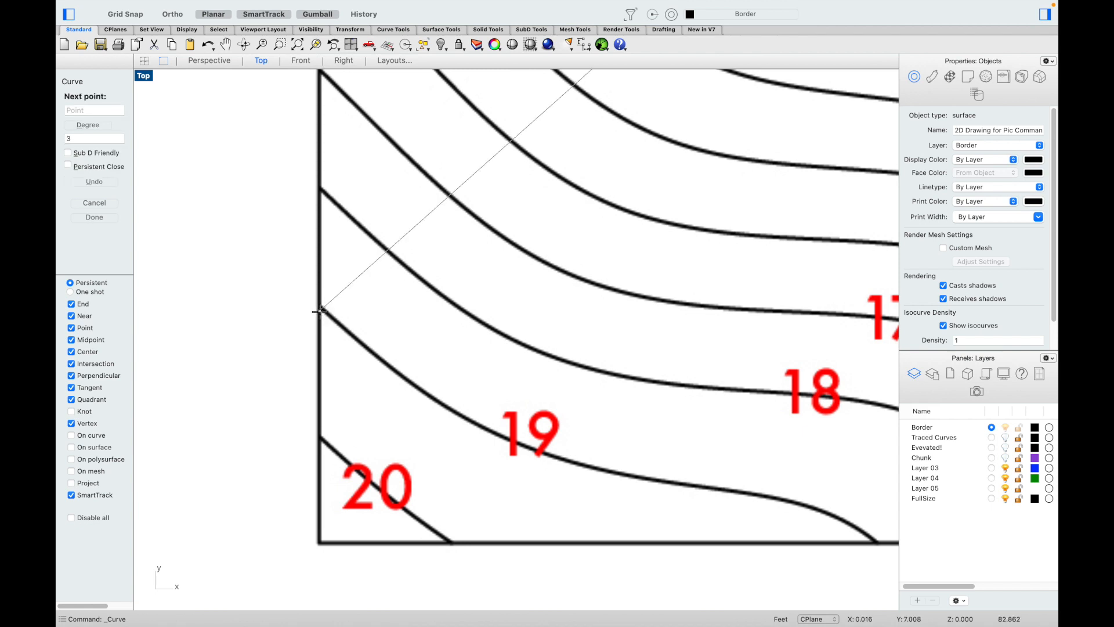
key(Escape)
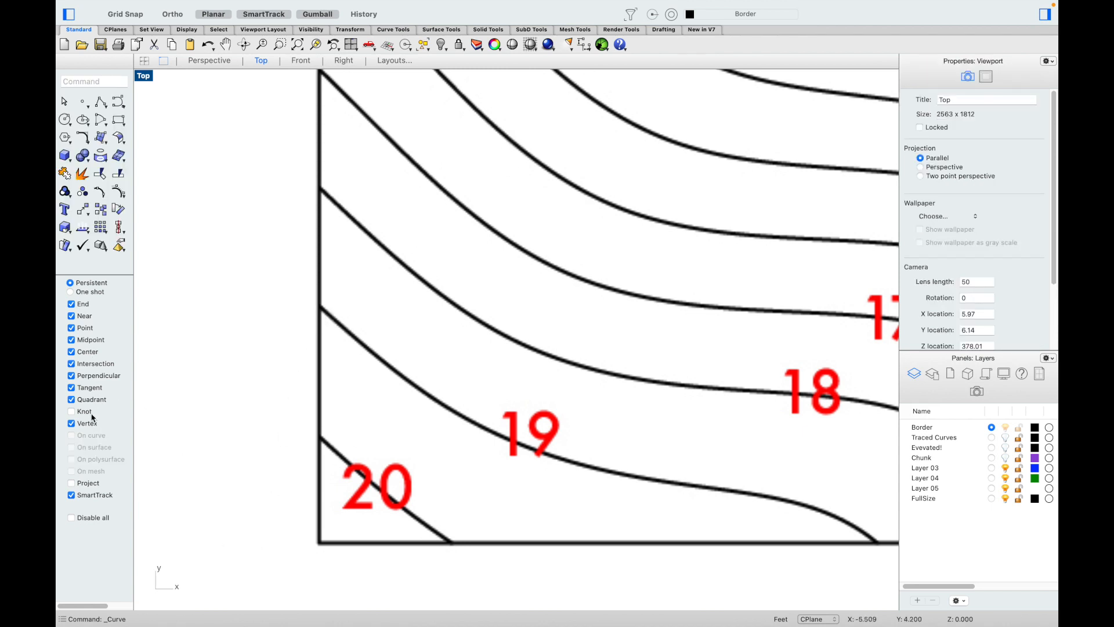
click(72, 352)
Step: Trace contour 19 with a control-point curve from the left border to the bottom border
click(120, 106)
click(320, 308)
click(380, 358)
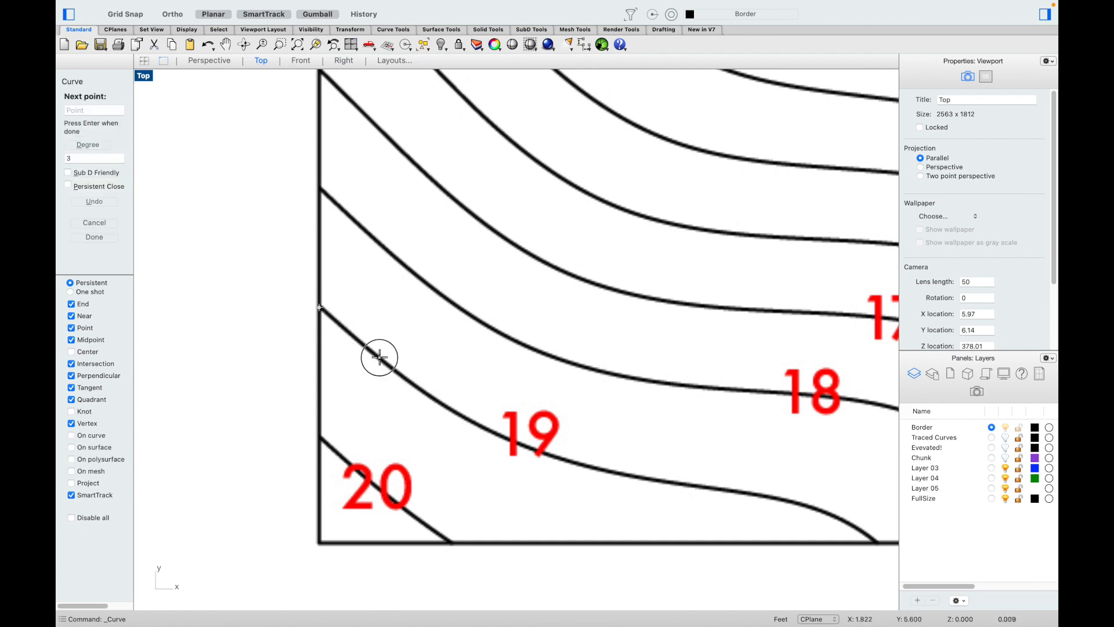
click(447, 410)
click(553, 458)
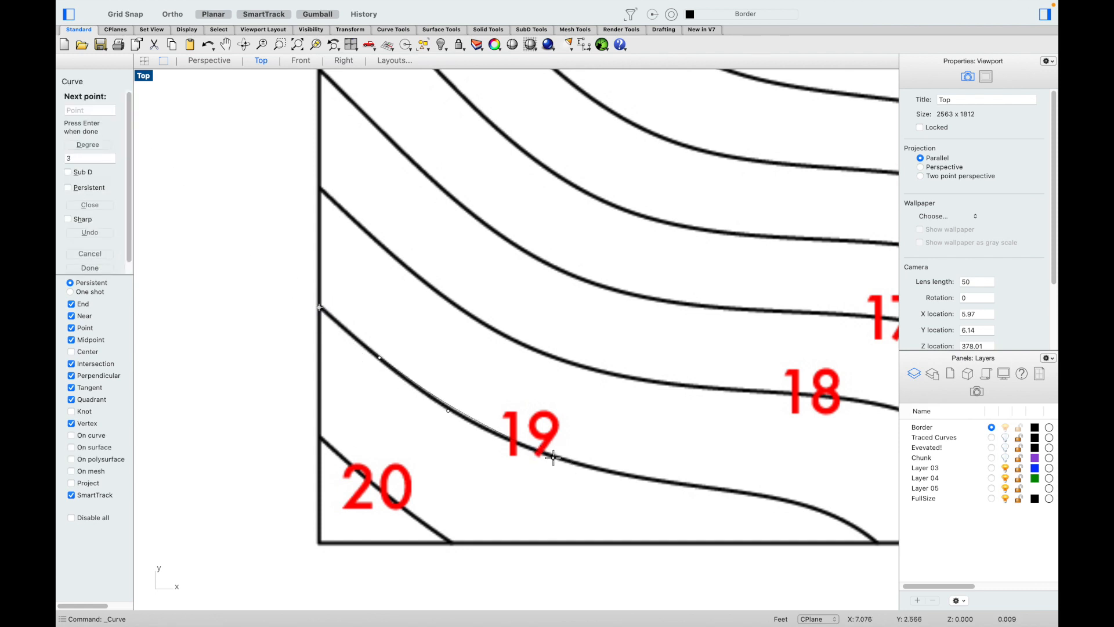
click(635, 475)
click(755, 495)
click(847, 517)
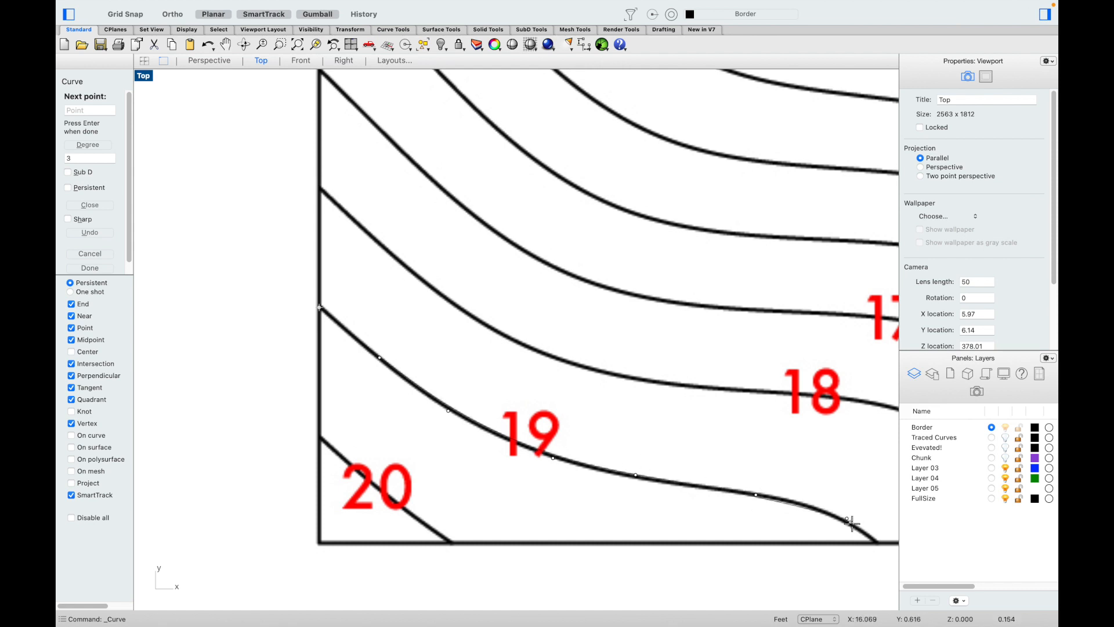
click(876, 540)
key(Return)
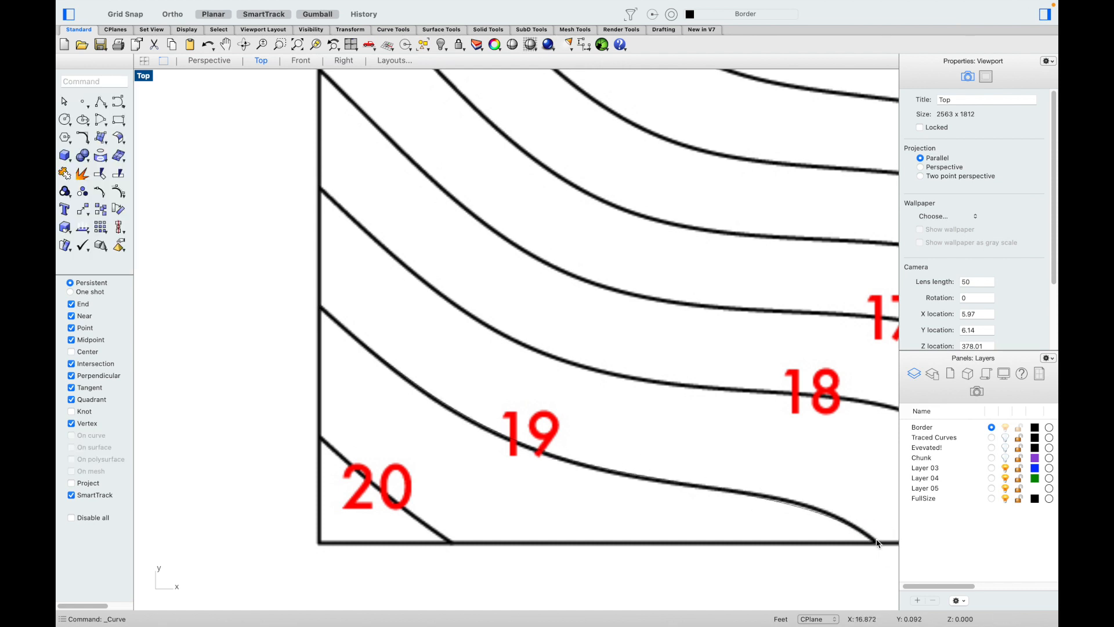
click(489, 432)
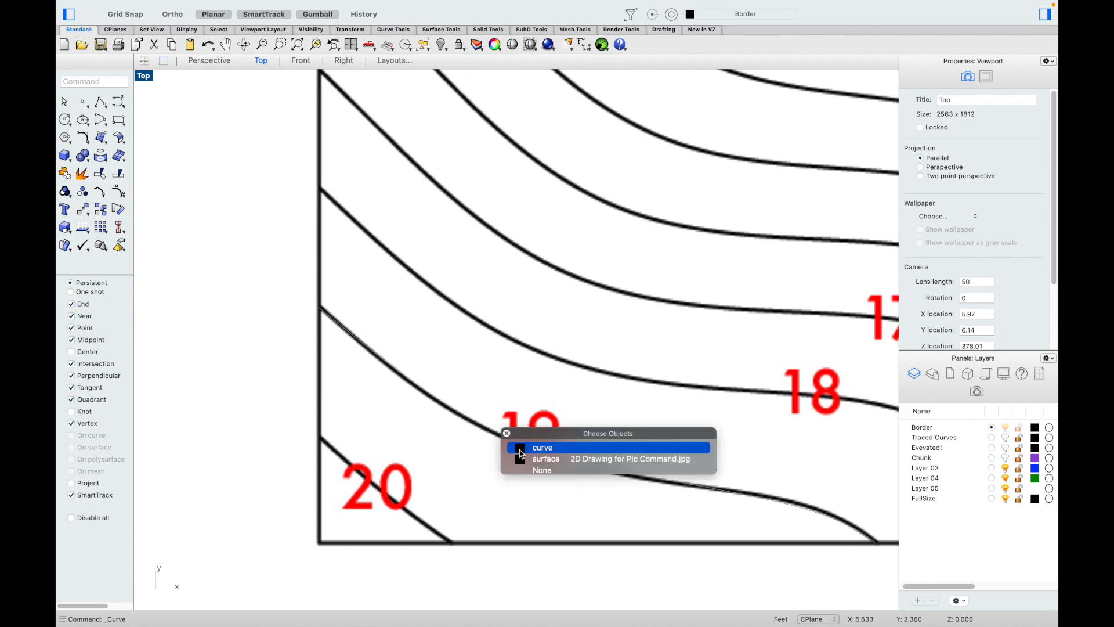
Step: Nudge two control points of the contour 19 curve so it hugs the drawn line
click(523, 450)
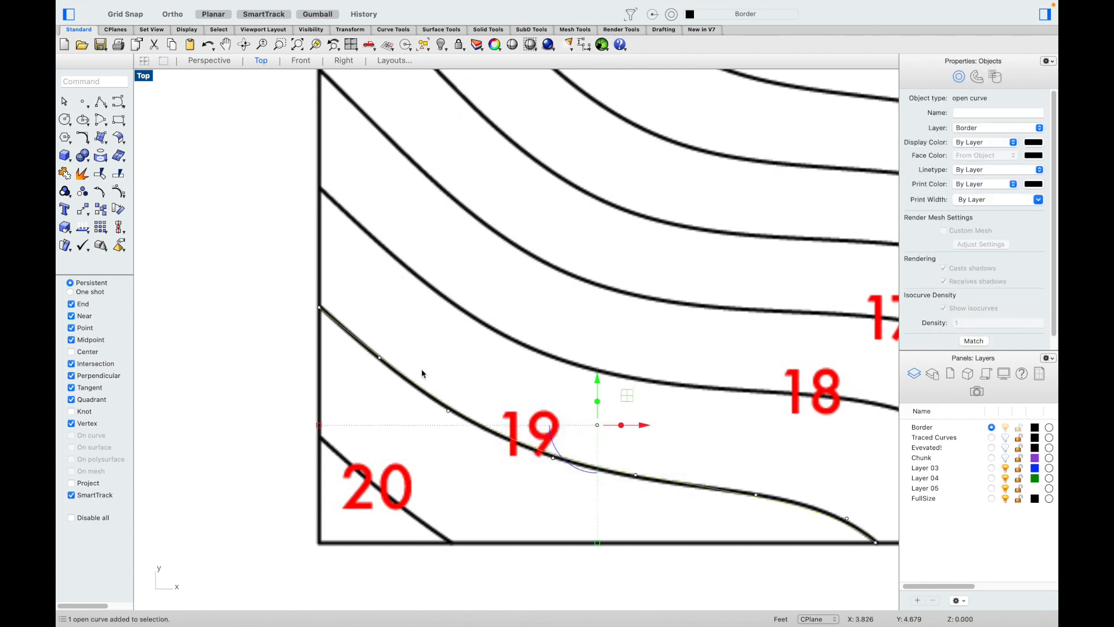
click(448, 410)
click(511, 434)
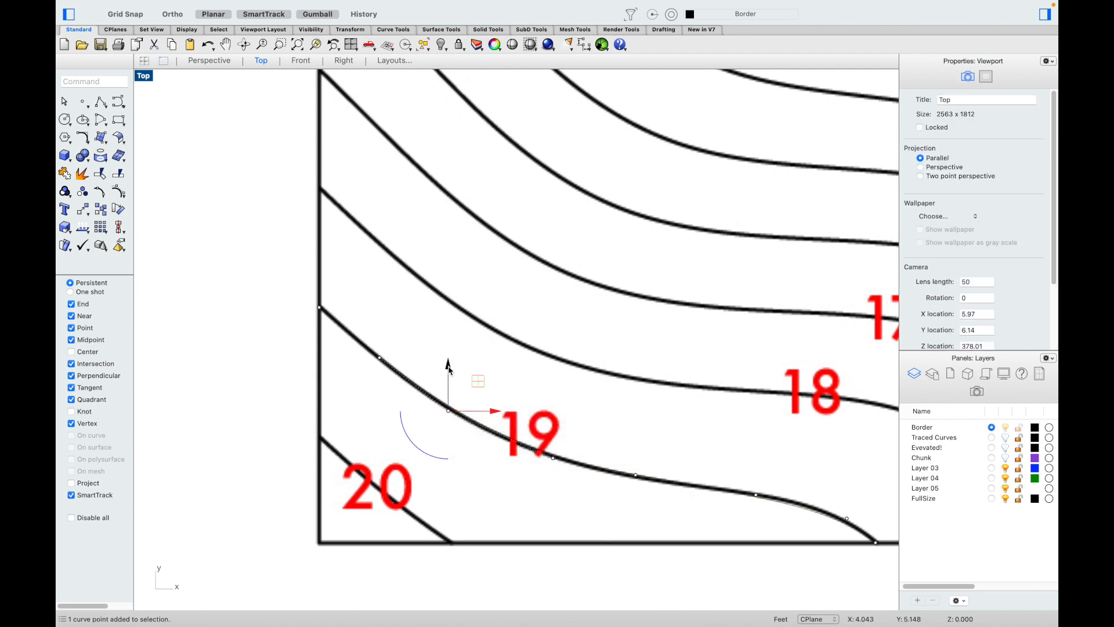
drag(447, 364, 448, 366)
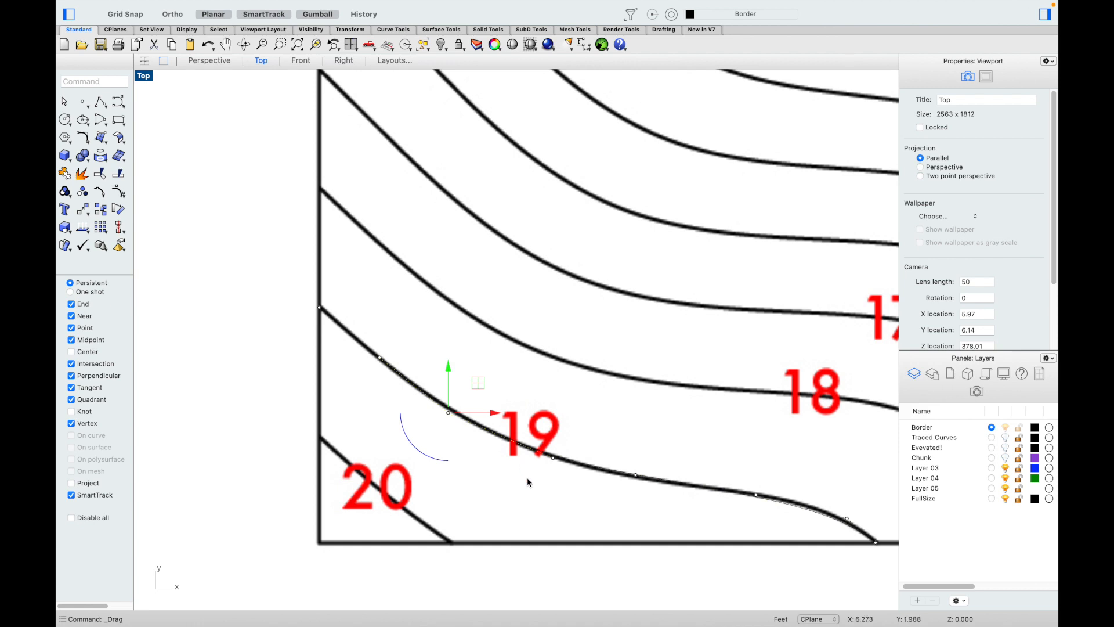
click(846, 518)
click(752, 538)
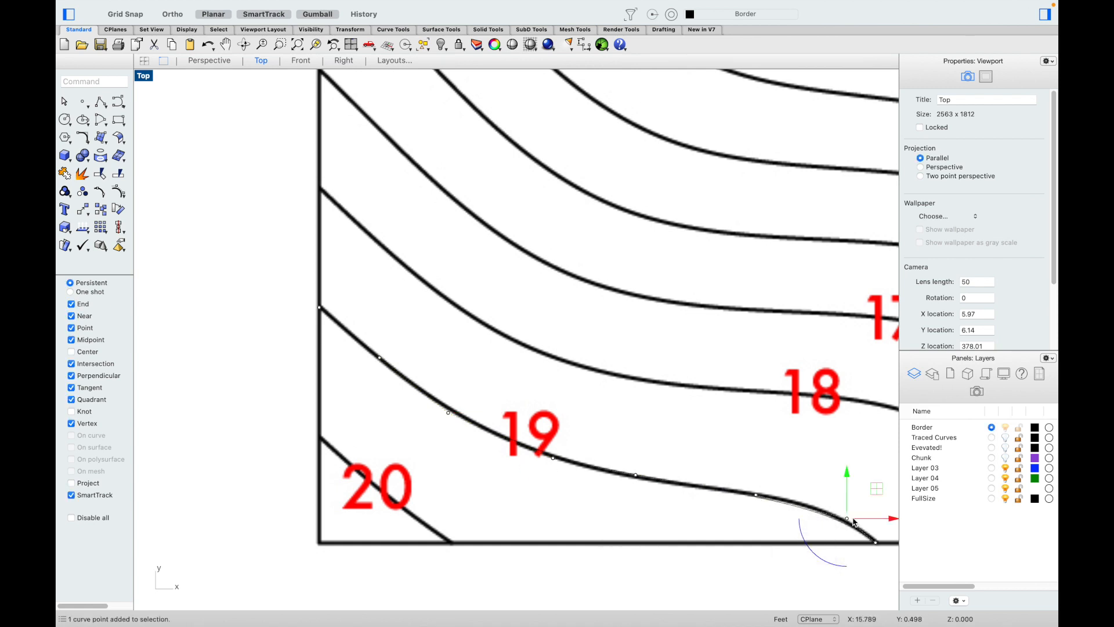
drag(846, 470, 847, 469)
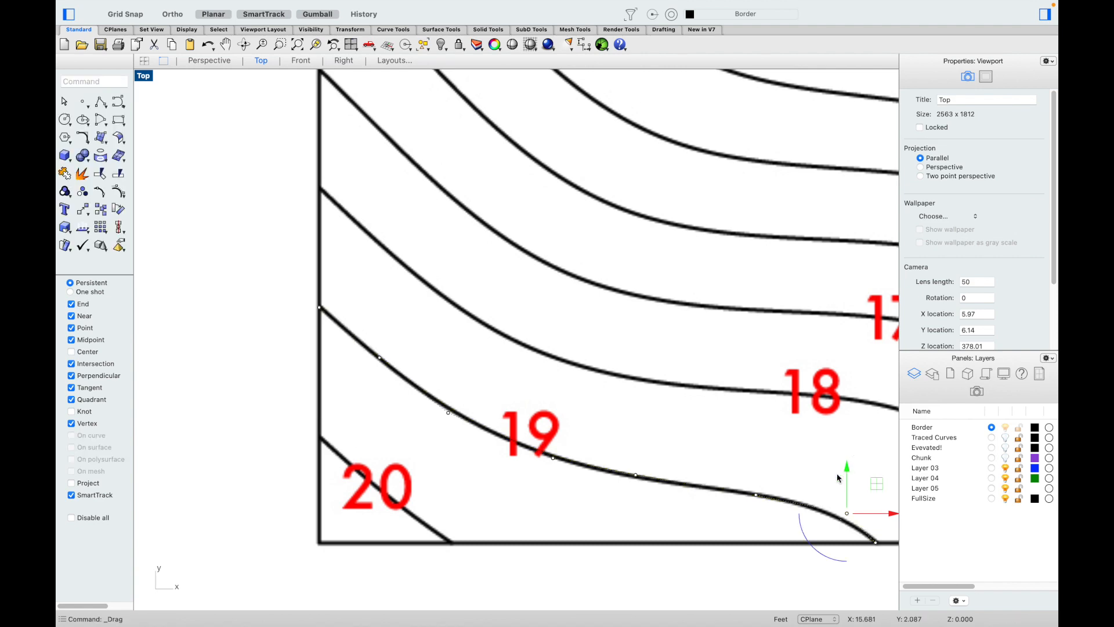
click(748, 594)
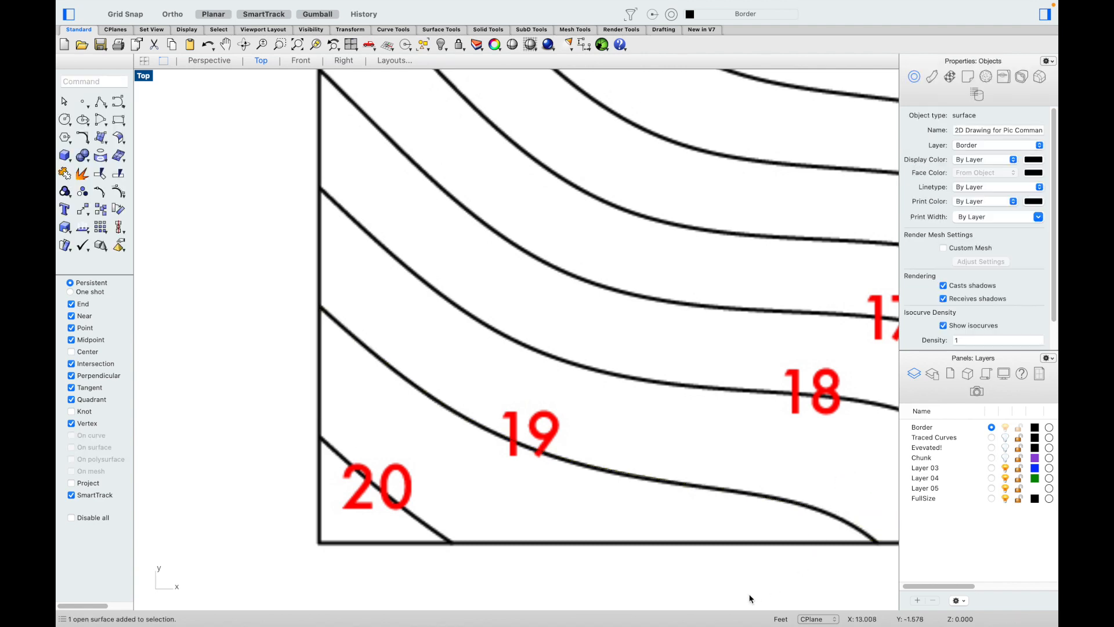
click(665, 483)
Step: Zoom out to see the whole drawing, deselect the curve, and switch to the Perspective viewport
click(719, 504)
scroll(692, 265, down, 10)
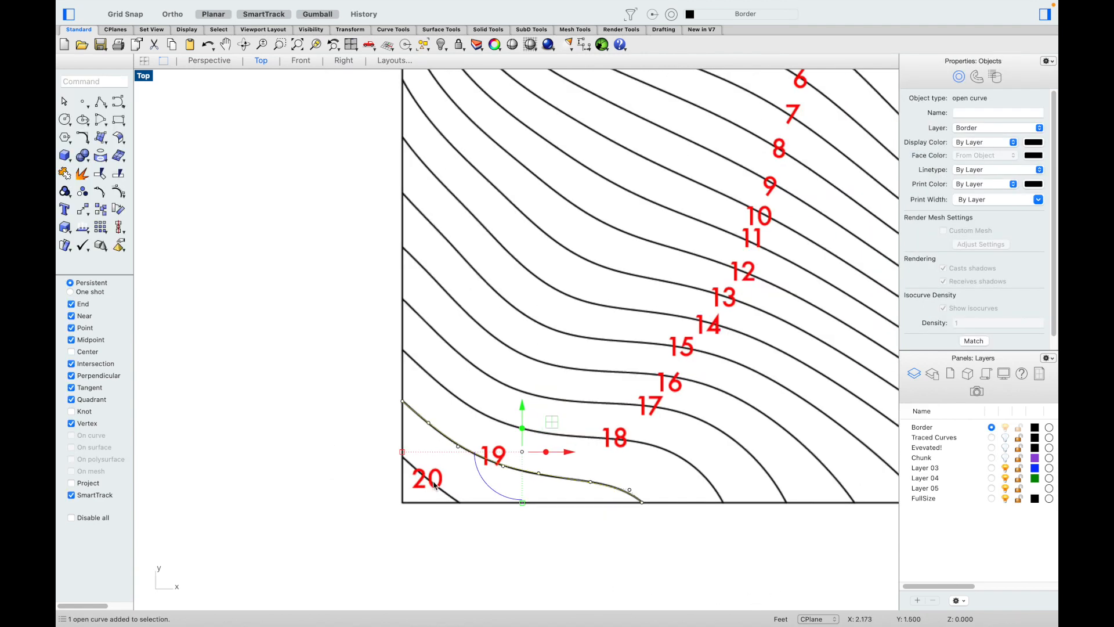
scroll(691, 265, up, 5)
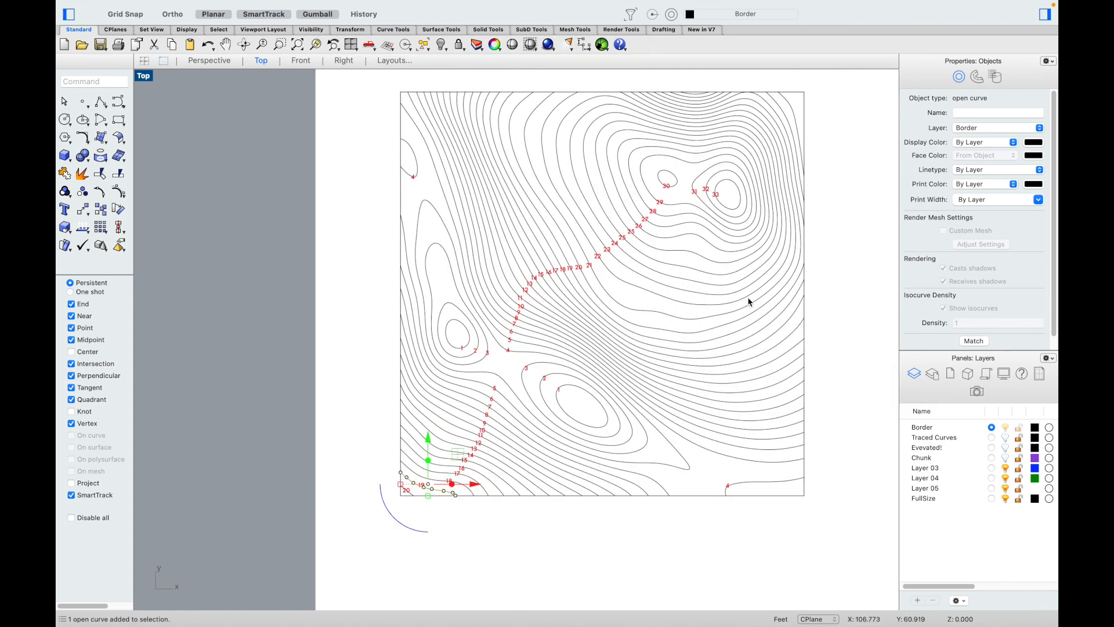
scroll(663, 144, up, 2)
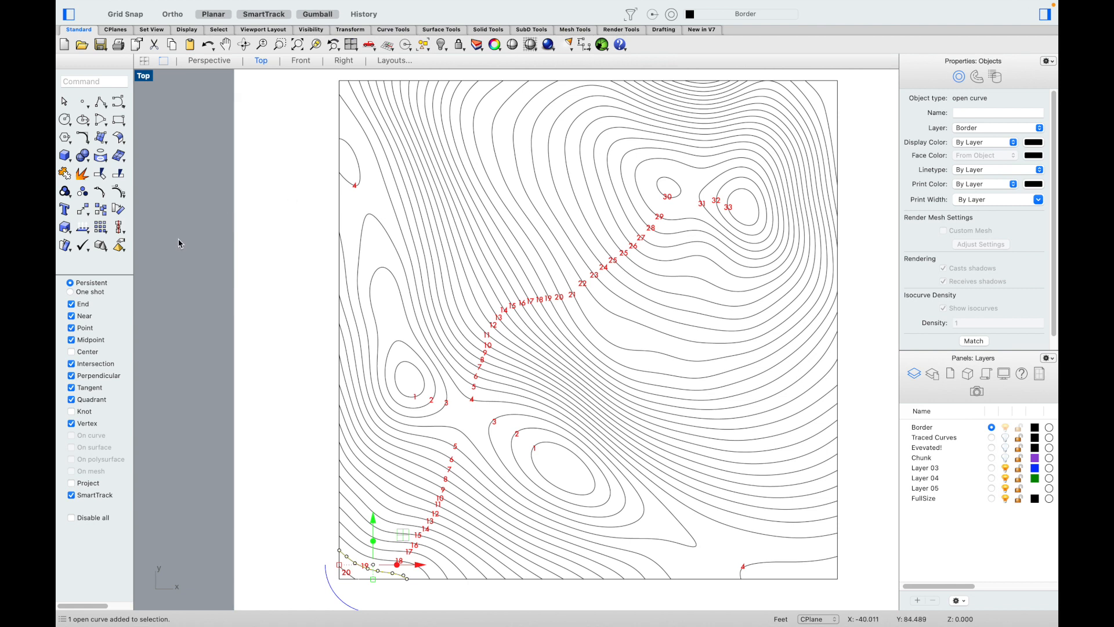
key(Escape)
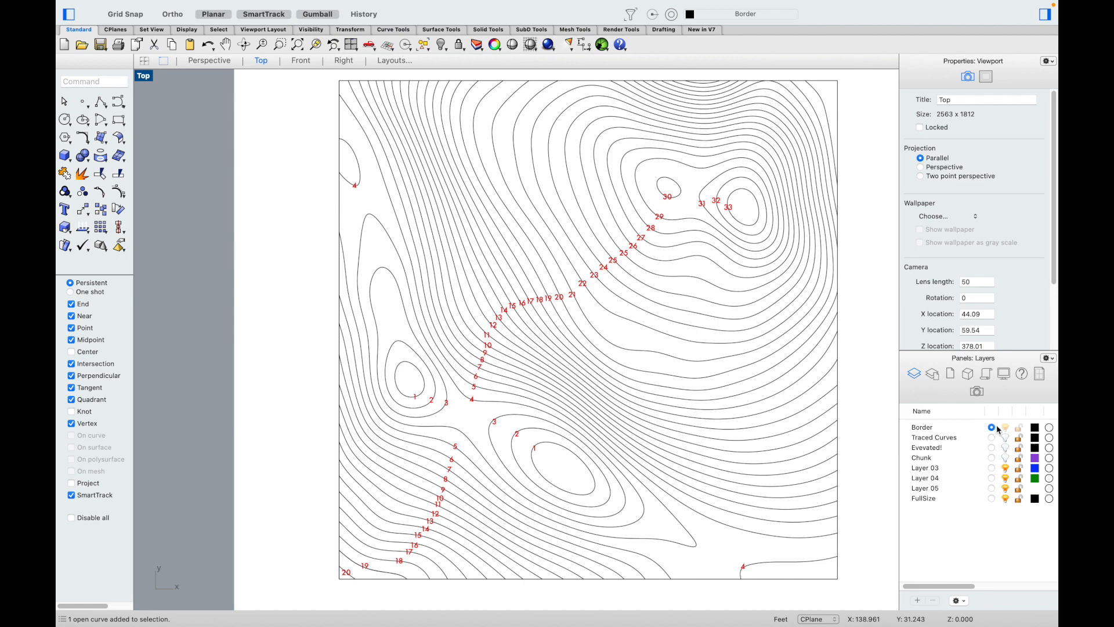
click(209, 61)
scroll(269, 264, up, 4)
Step: Delete the traced curve at the lower-left corner and show the Traced Curves layer
click(238, 292)
click(393, 500)
click(584, 492)
click(303, 399)
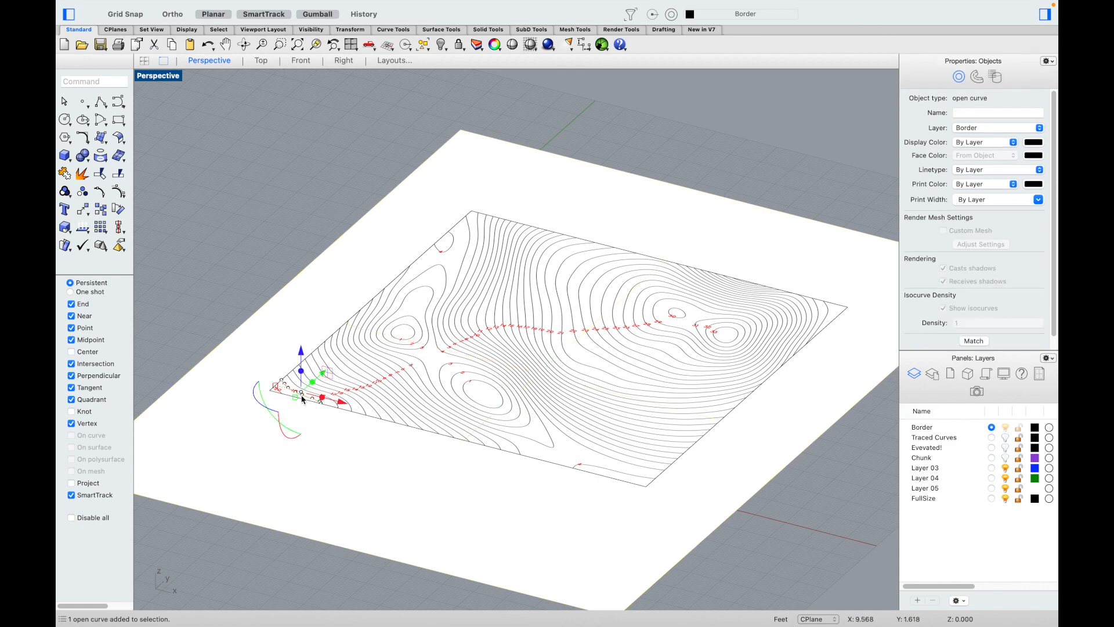
key(Delete)
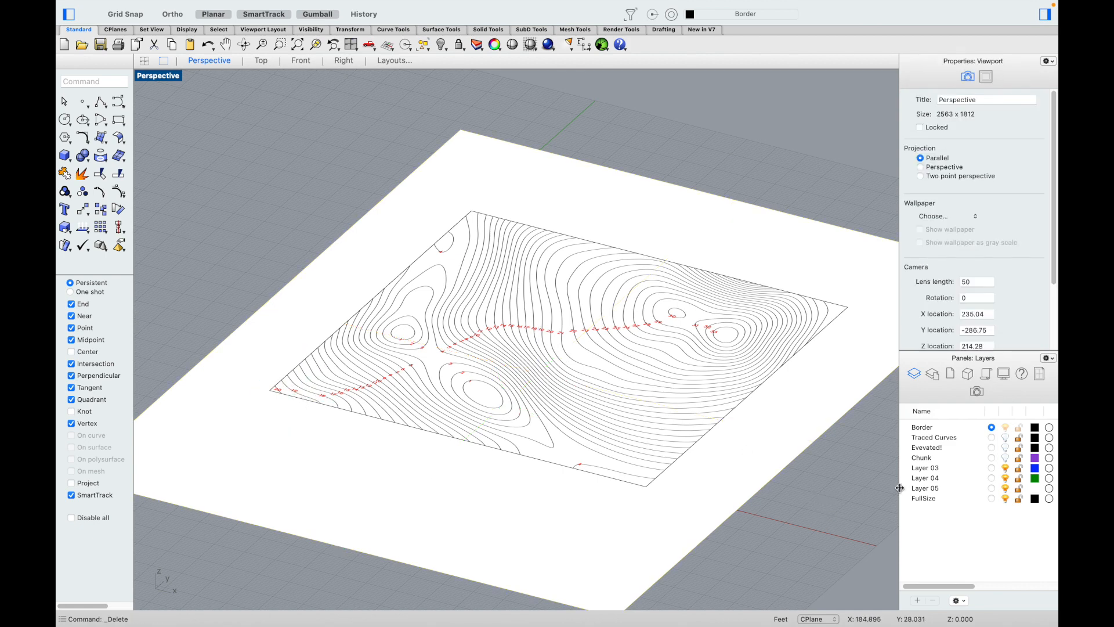
click(1005, 437)
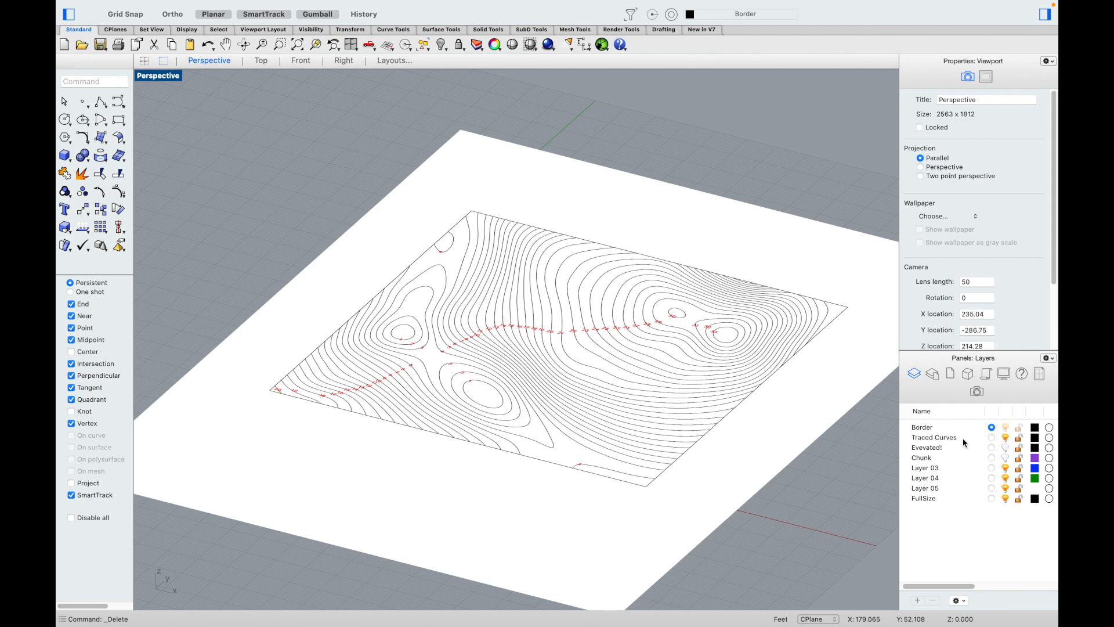
Step: Try lowering the picture surface with the gumball, then undo so it stays in place
click(695, 507)
drag(539, 333, 582, 608)
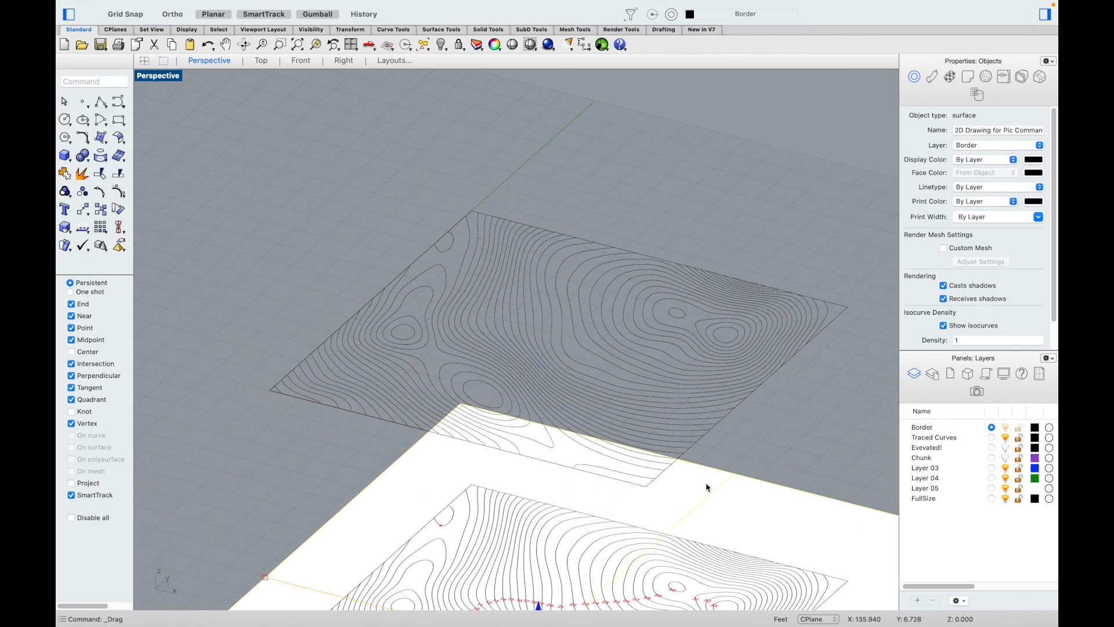
click(824, 434)
key(super+z)
click(675, 162)
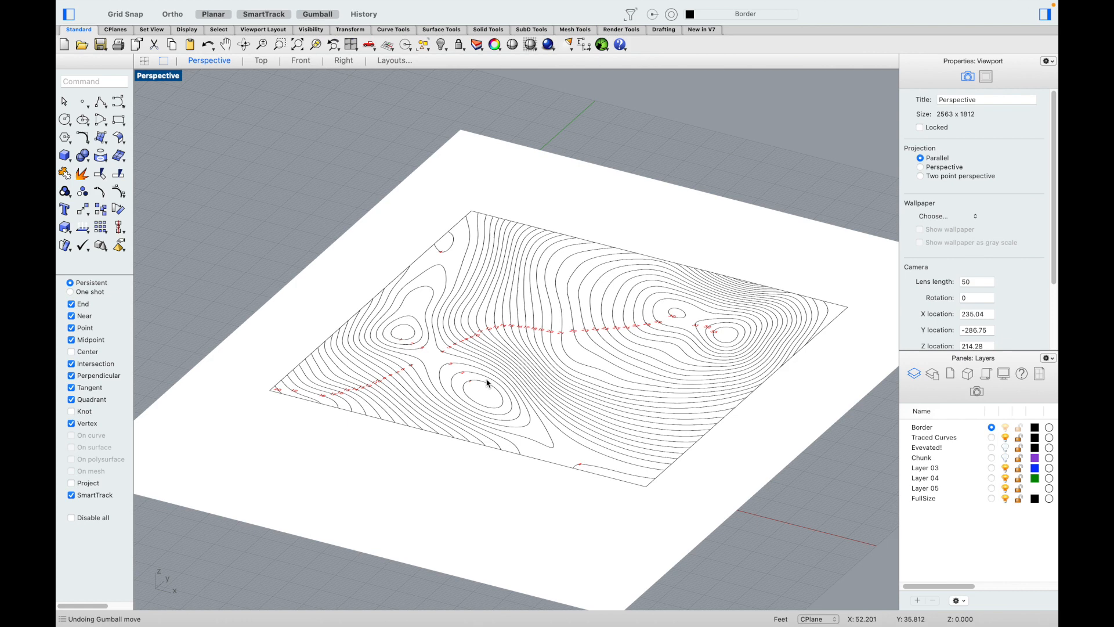
Step: Lift the contour 2 curve 2 units in Z with the gumball
scroll(479, 389, up, 10)
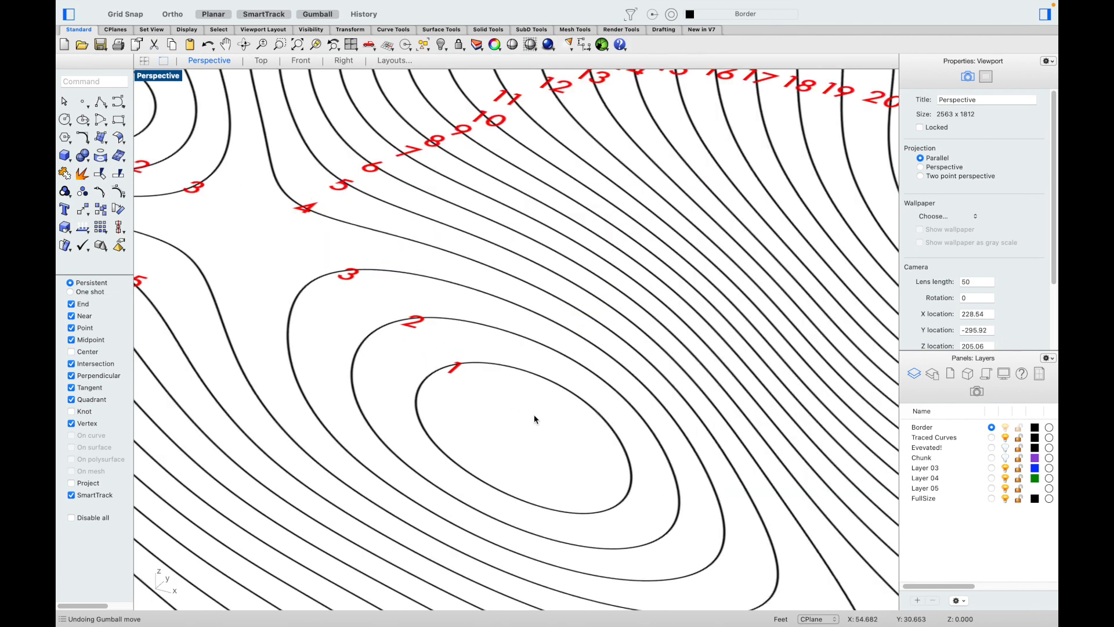
scroll(500, 411, down, 2)
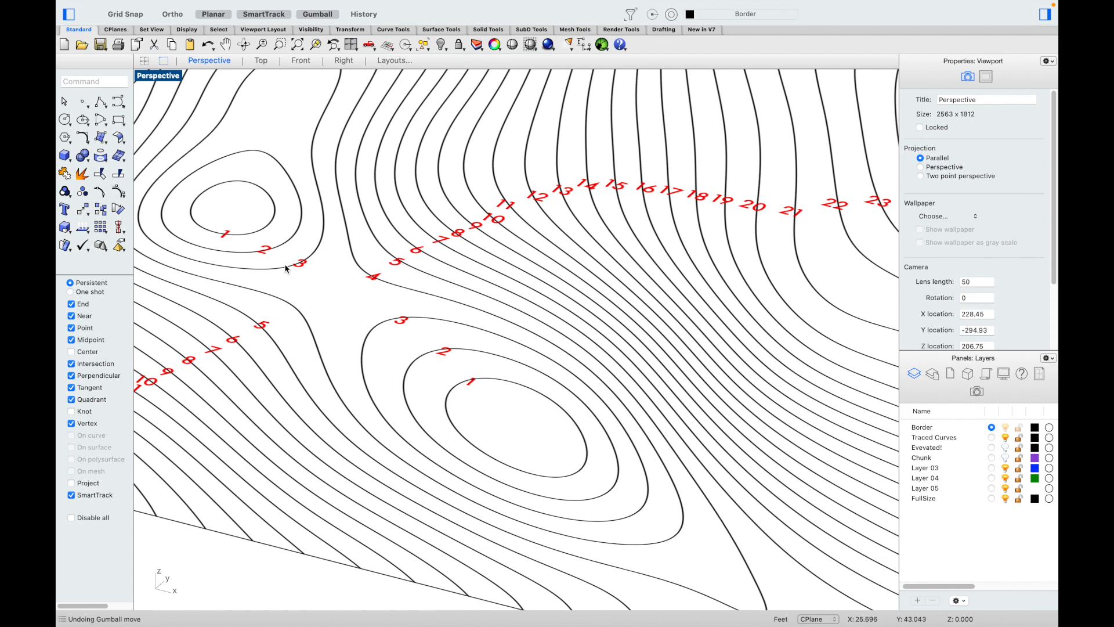
scroll(290, 278, down, 4)
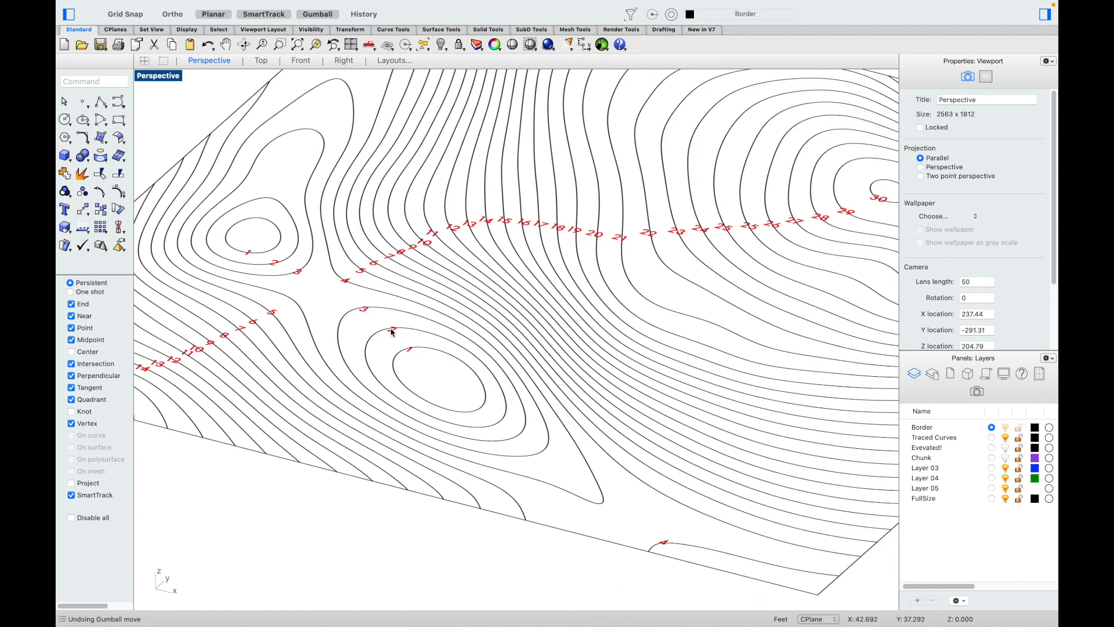
scroll(420, 352, up, 3)
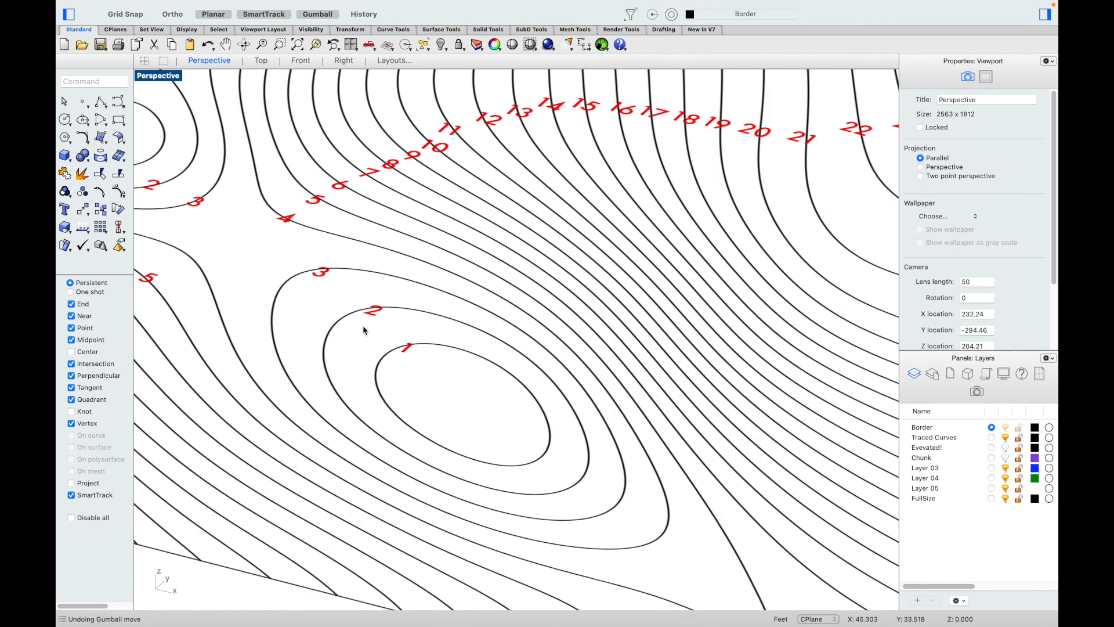
click(356, 313)
click(459, 361)
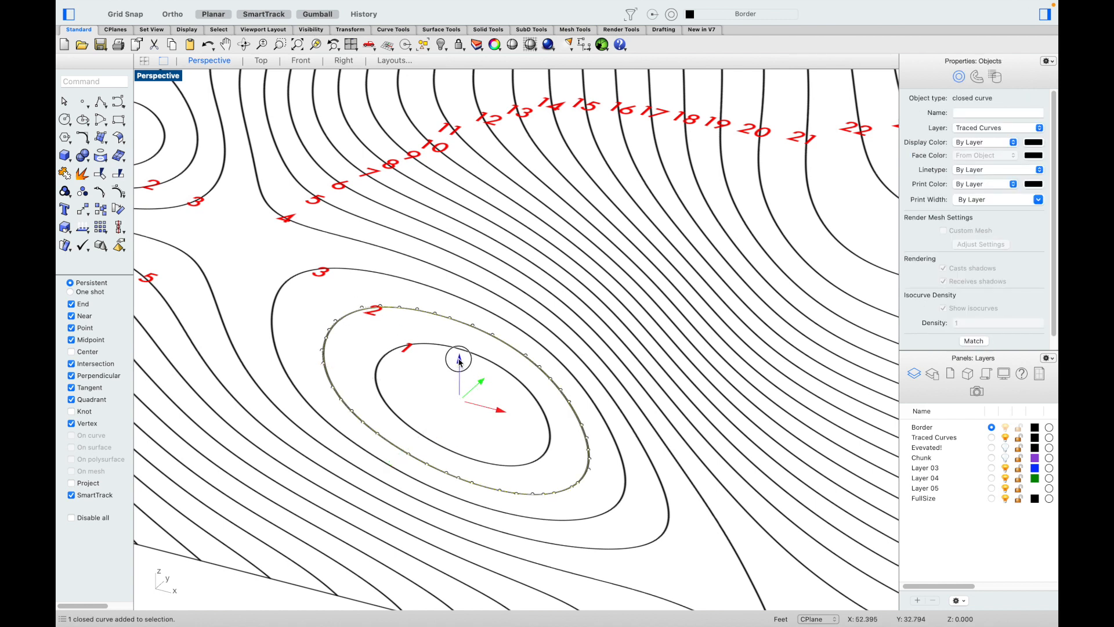
text(2)
key(Return)
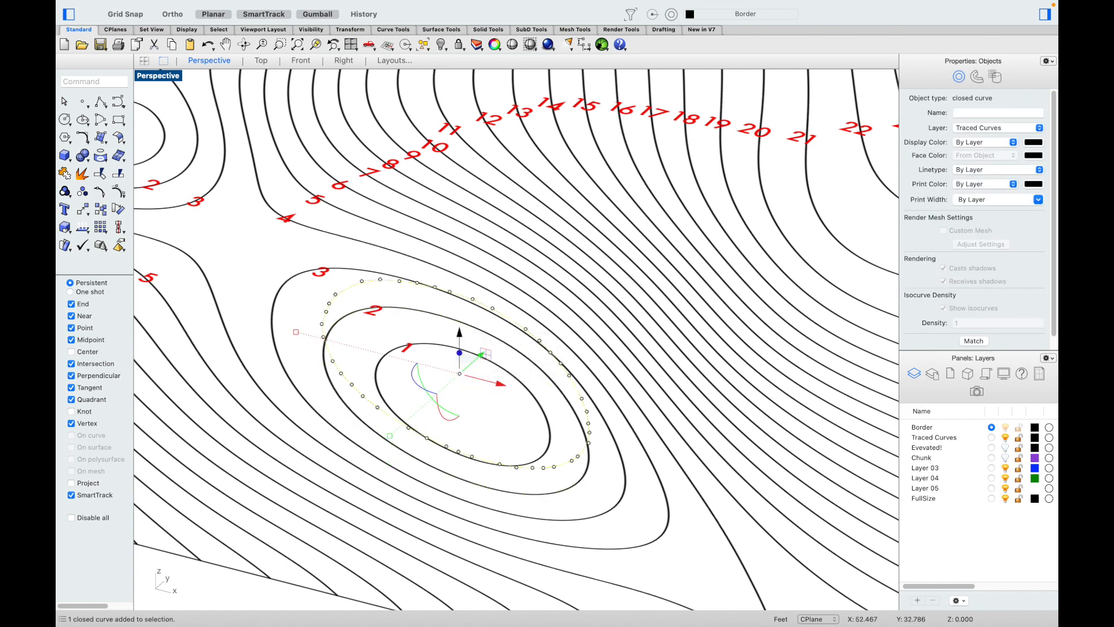
Step: Lift the contour 3 curve 2 units in Z the same way
click(283, 285)
click(352, 306)
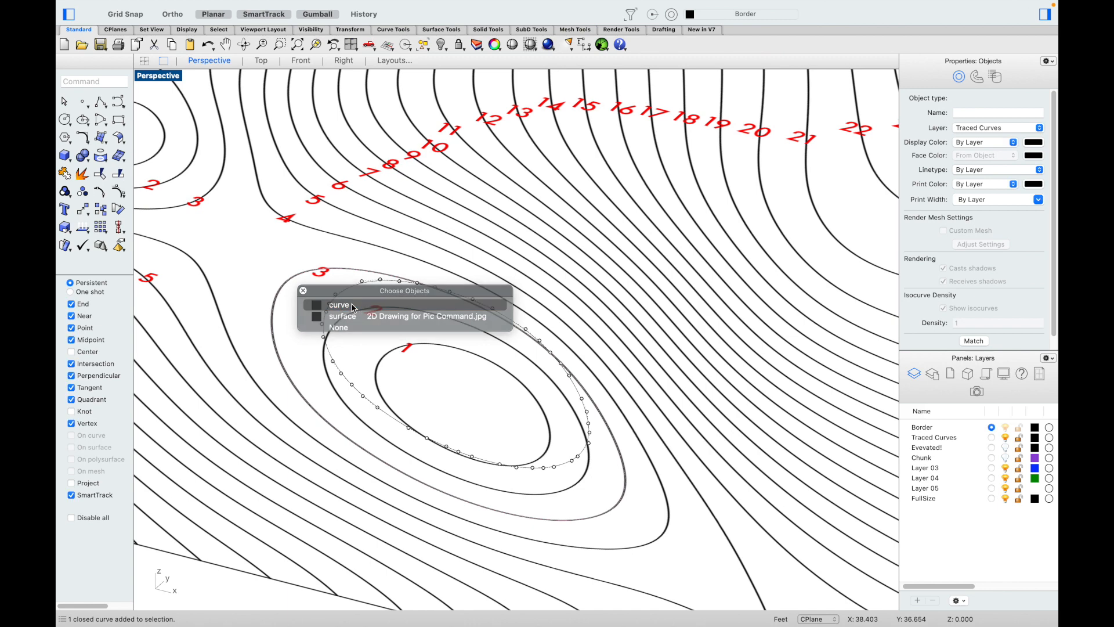
click(449, 354)
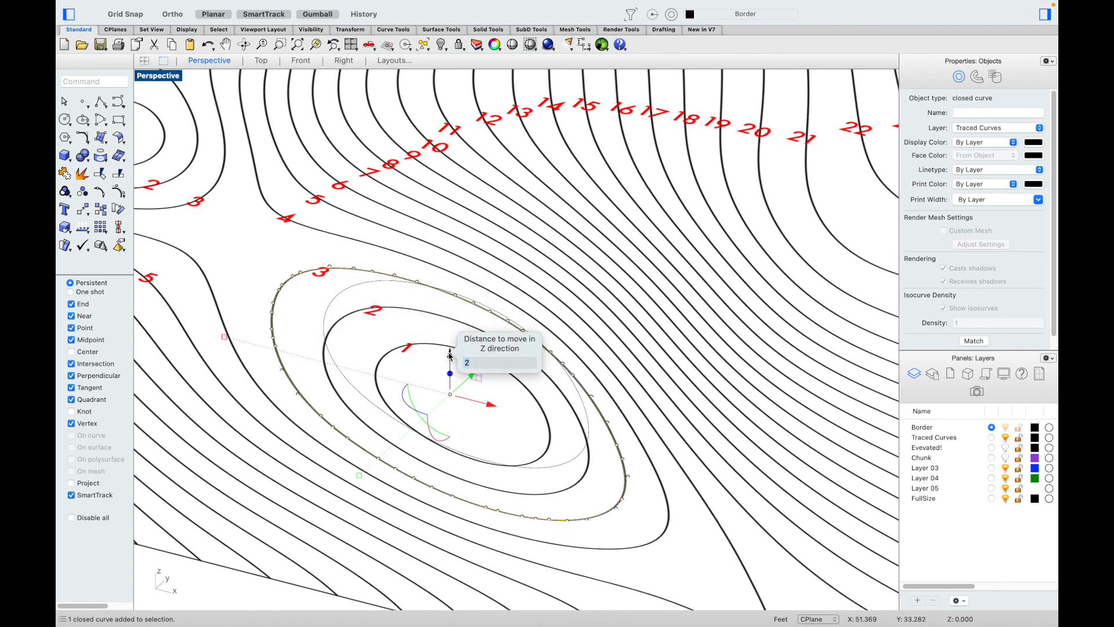
key(Return)
click(520, 275)
scroll(520, 274, down, 8)
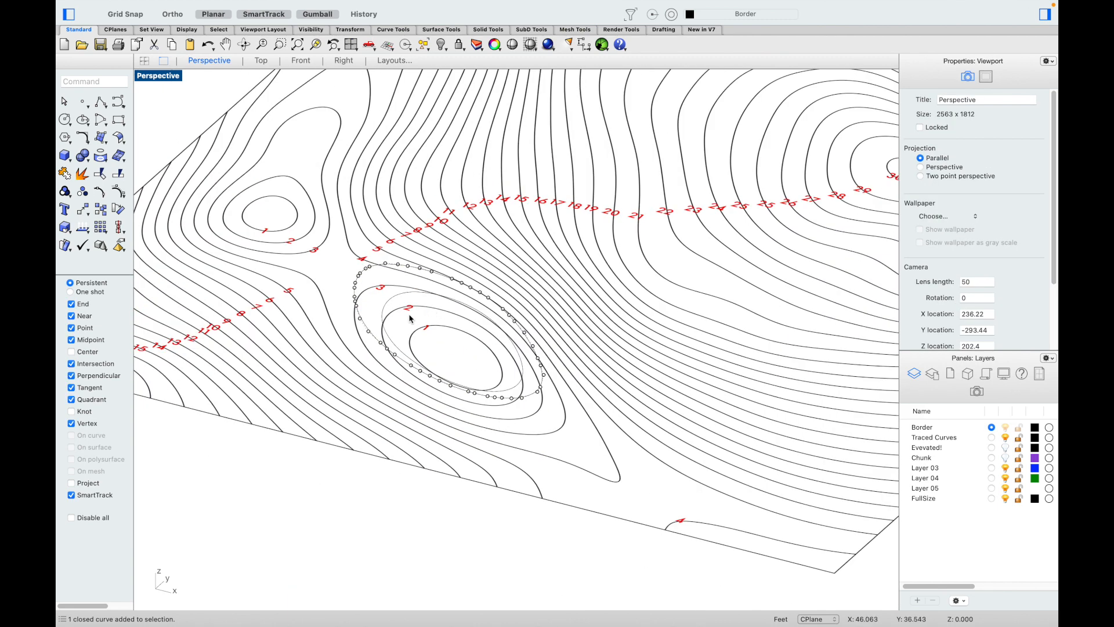
scroll(495, 275, down, 3)
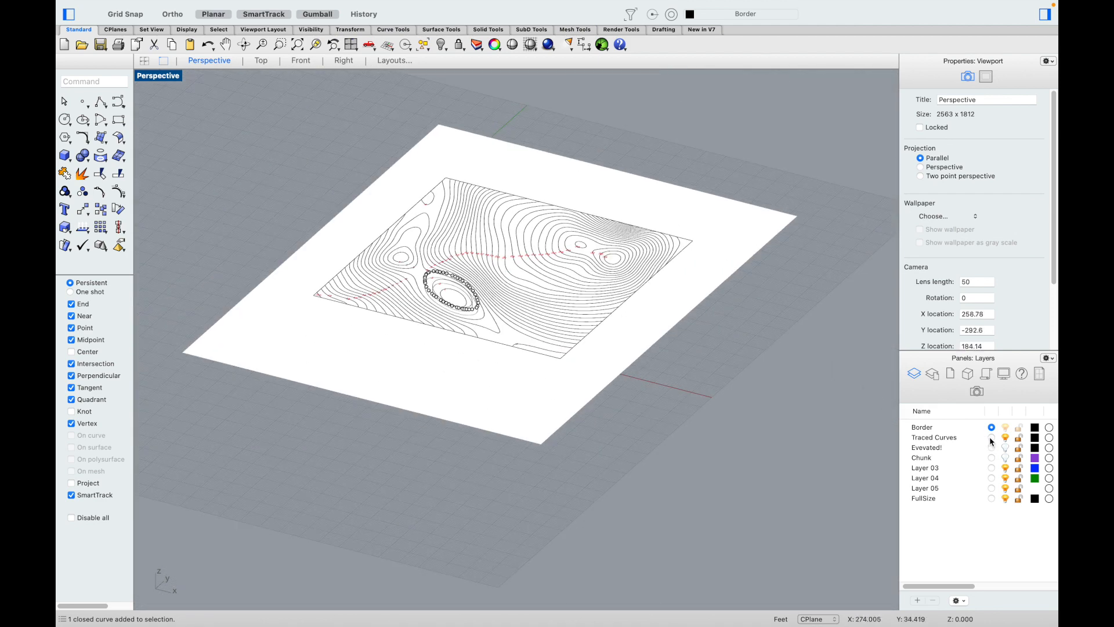
Step: Turn on the Evevated! layer and orbit the Perspective view to see the stacked contour terrain
click(1006, 448)
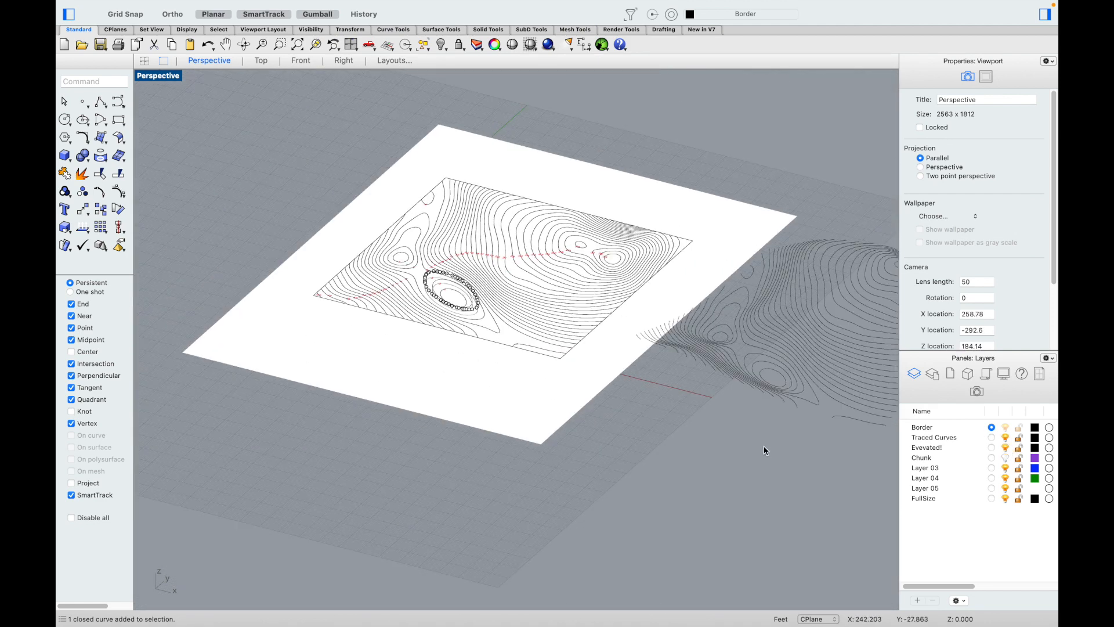
right_drag(749, 457, 532, 418)
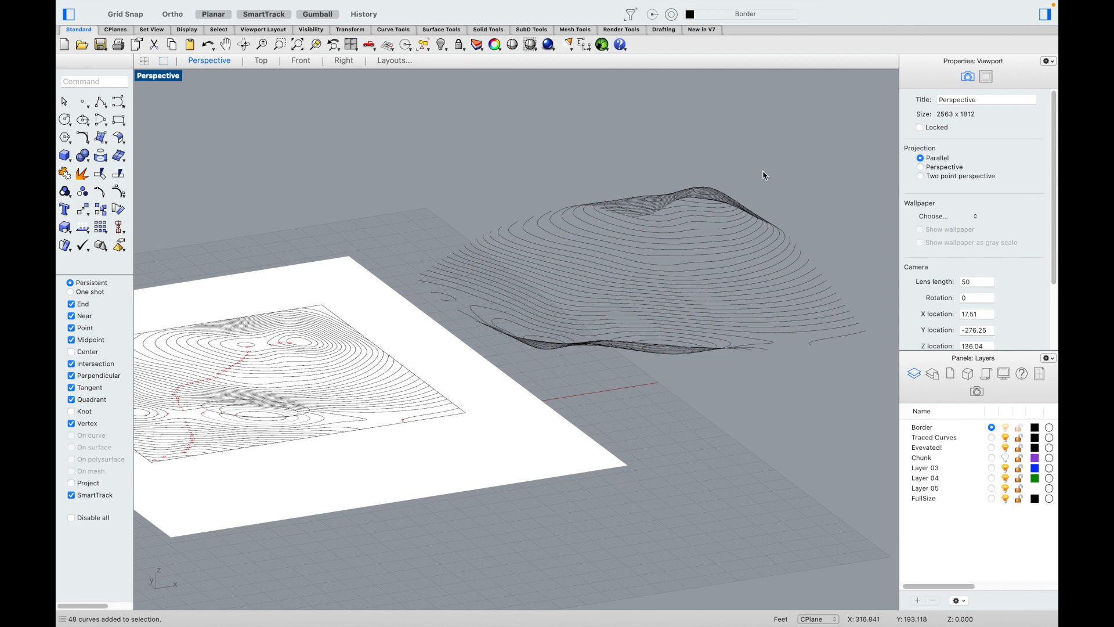